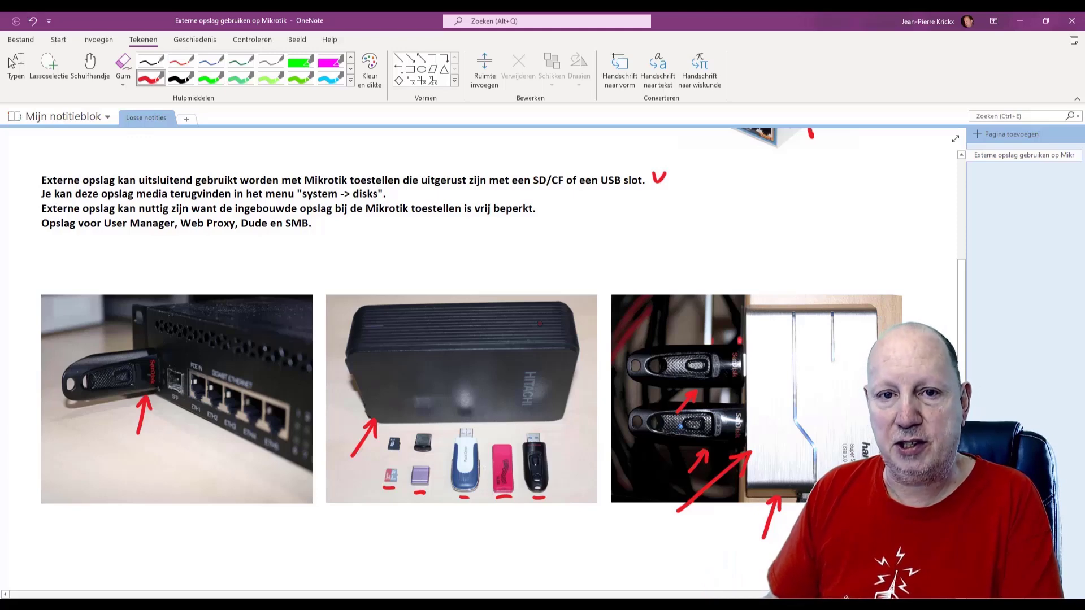
Draw red check marks after the lines about the "system -> disks" menu and the limited built-in storage
left_click_drag(393, 192, 404, 189)
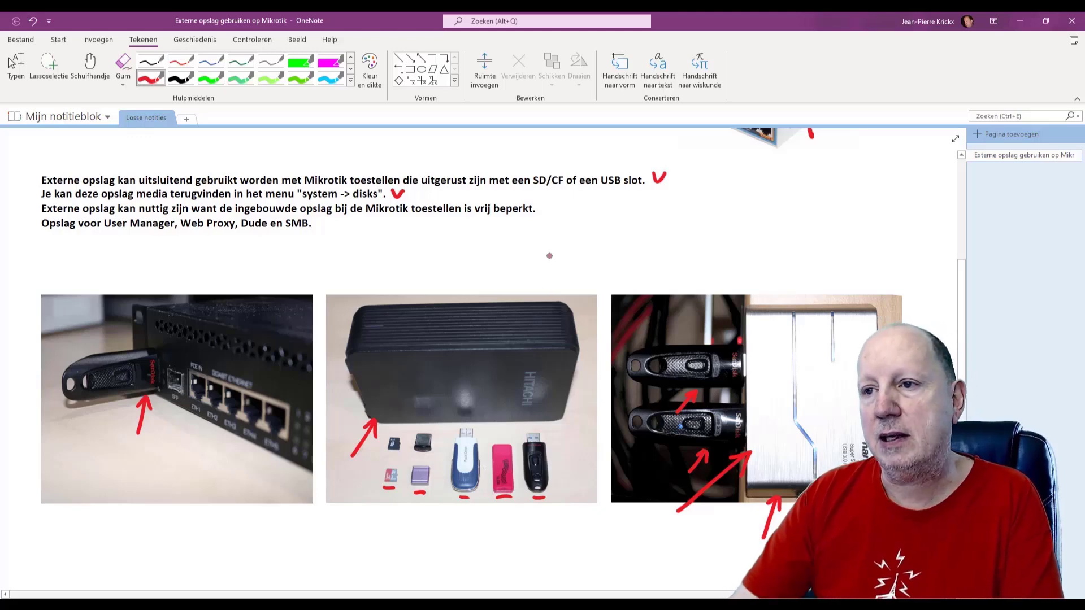
left_click_drag(542, 208, 552, 205)
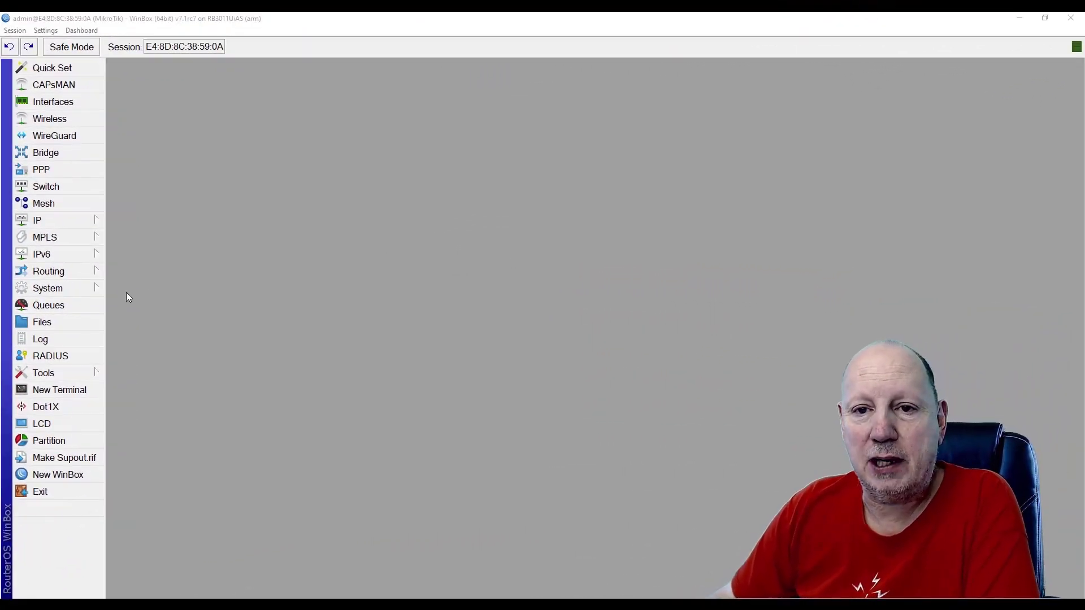
Switch to WinBox, open the system's disk list and inspect the flag of usb1-part1
left_click(52, 291)
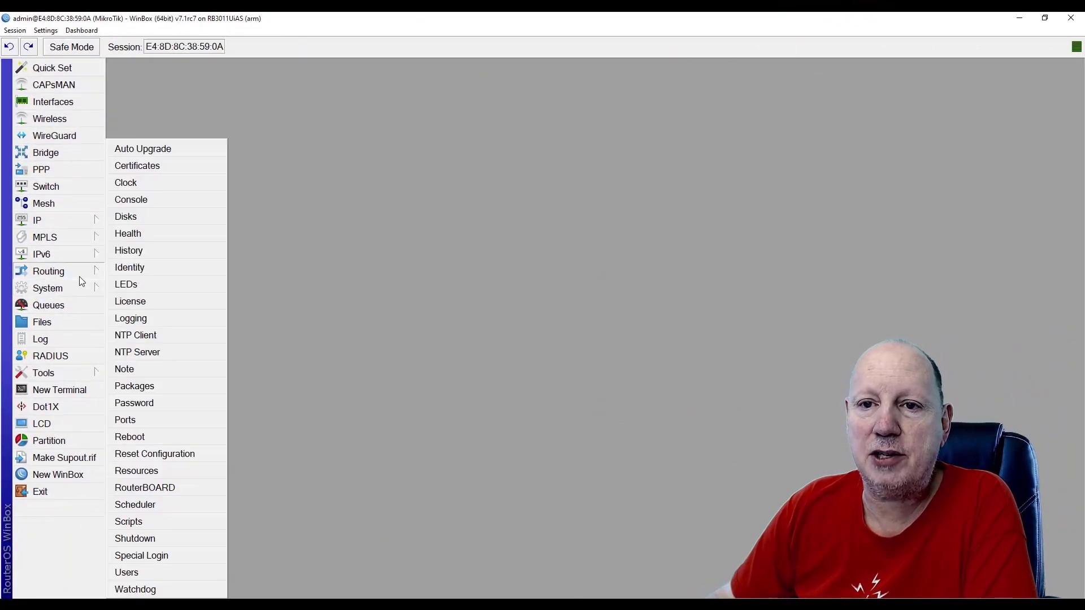
left_click(128, 217)
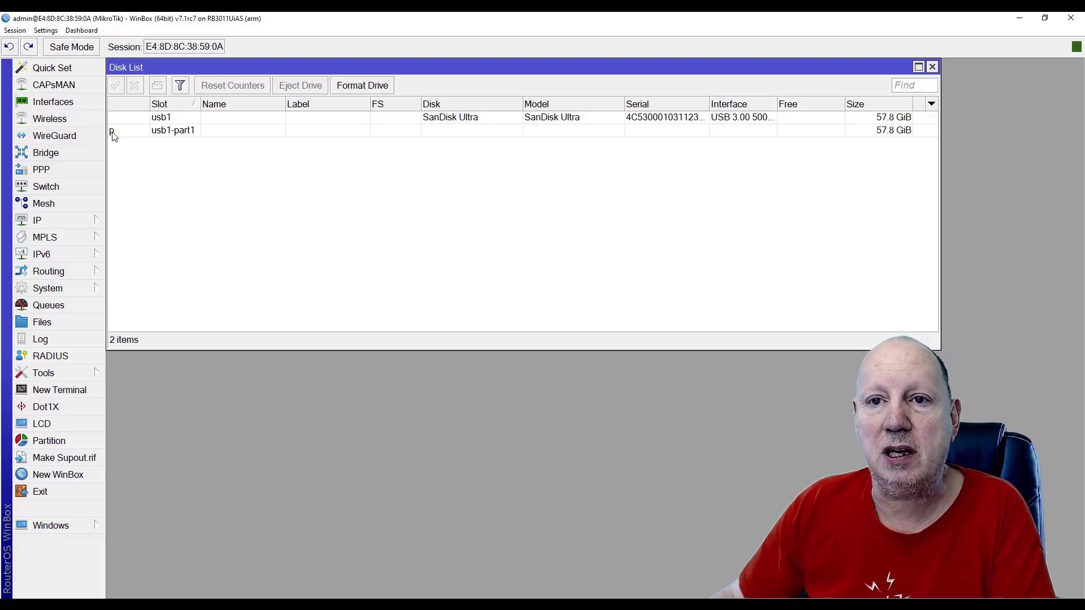
mouse_move(113, 136)
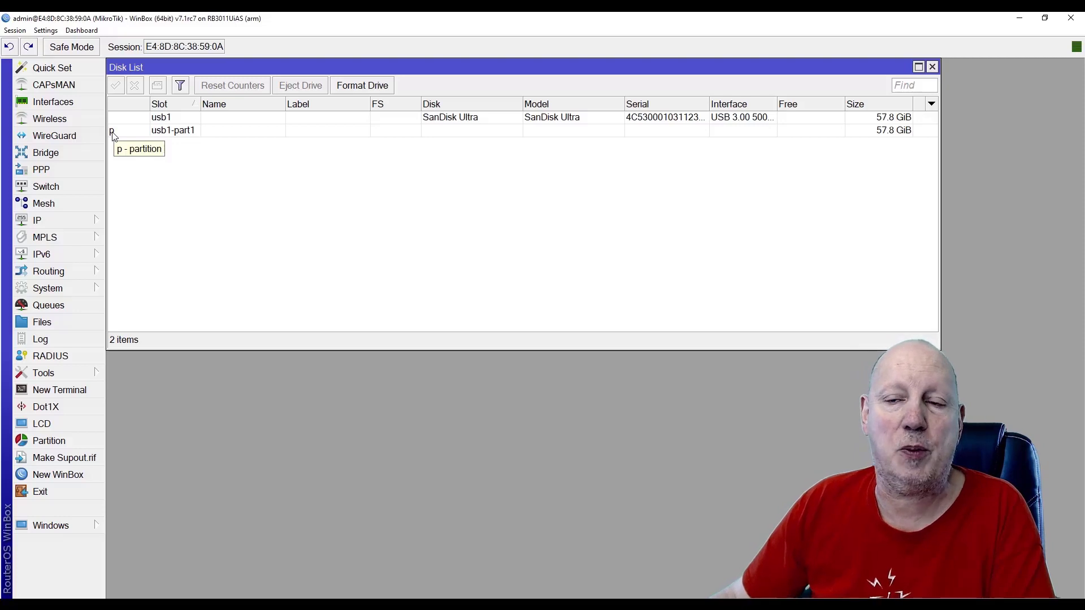
Format the SanDisk Ultra drive in slot usb1 with the ext3 file system and the label WirelessInfo
left_click(163, 120)
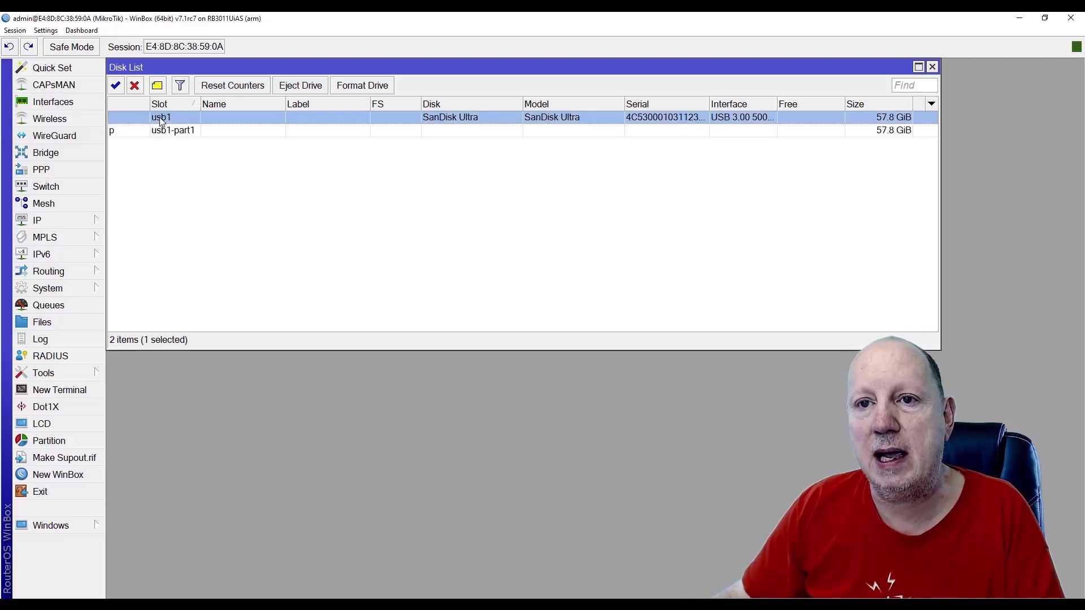
left_click(360, 86)
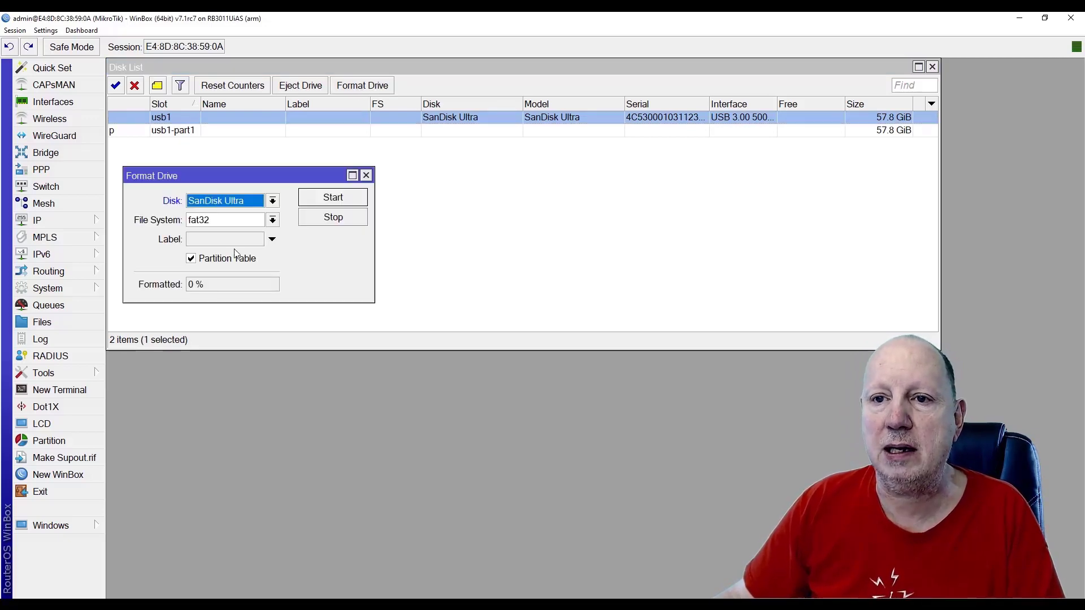
left_click(274, 220)
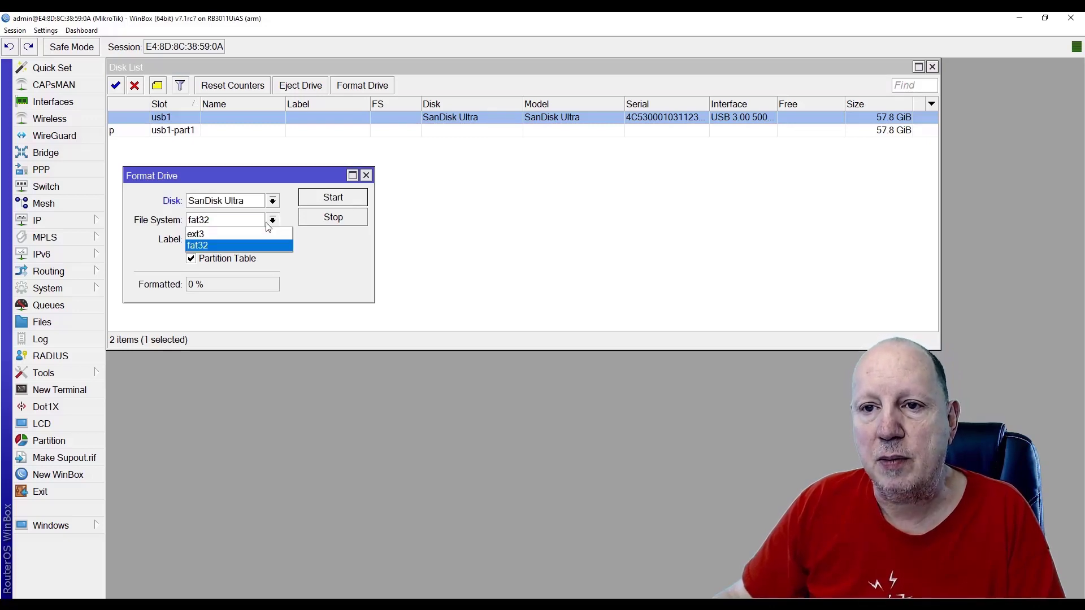
left_click(205, 235)
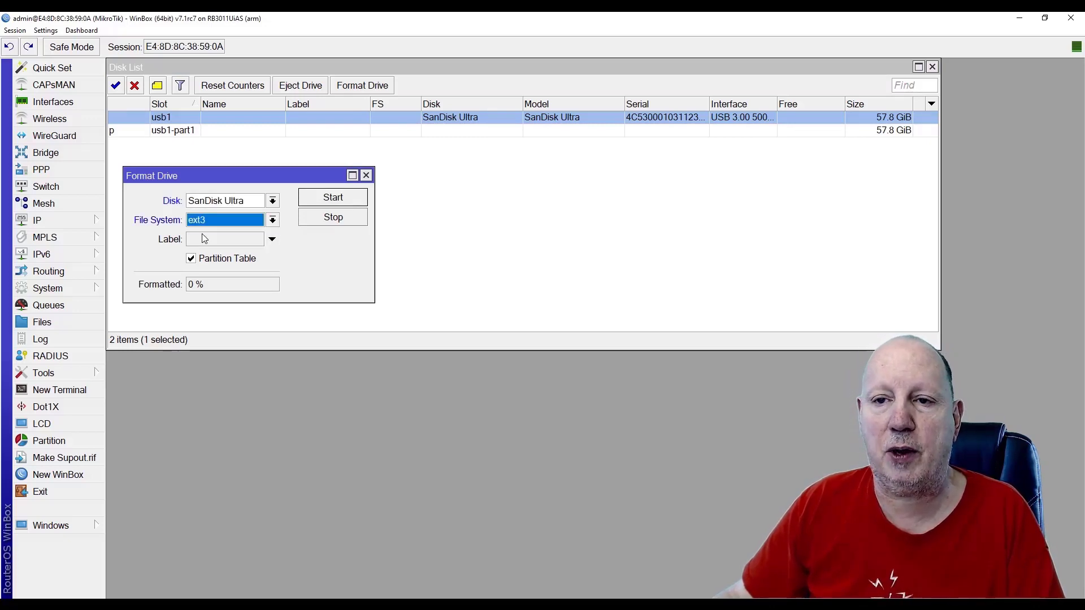
left_click(204, 239)
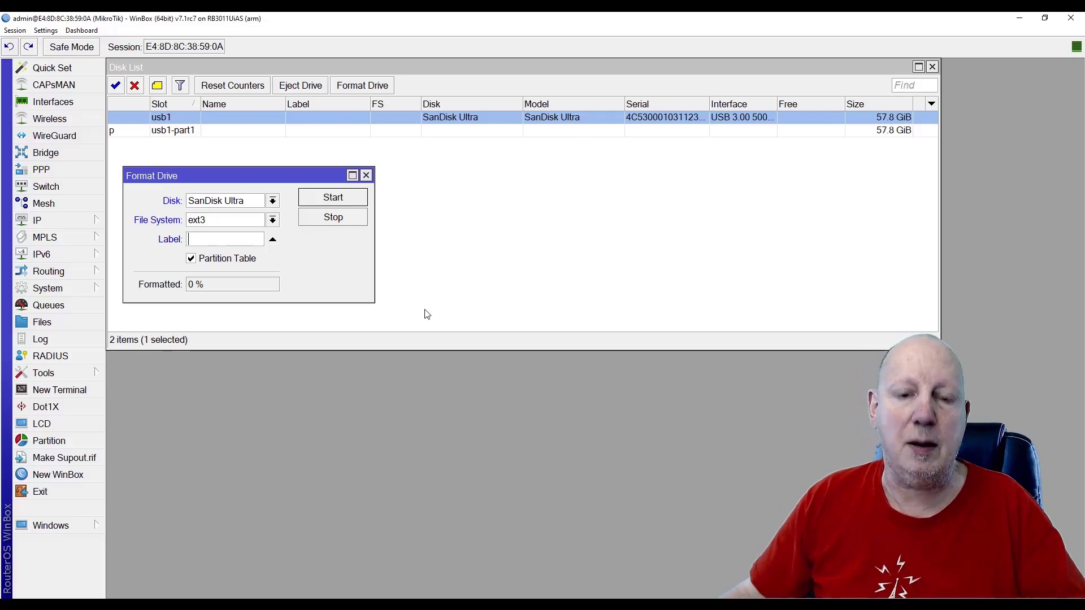
type("Wireless")
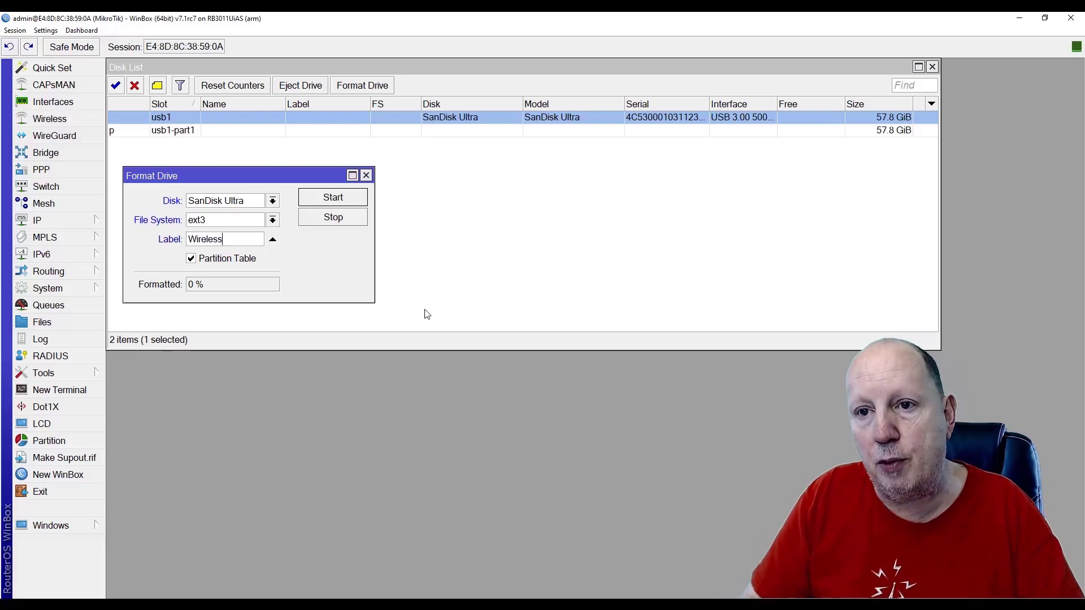
type("Info")
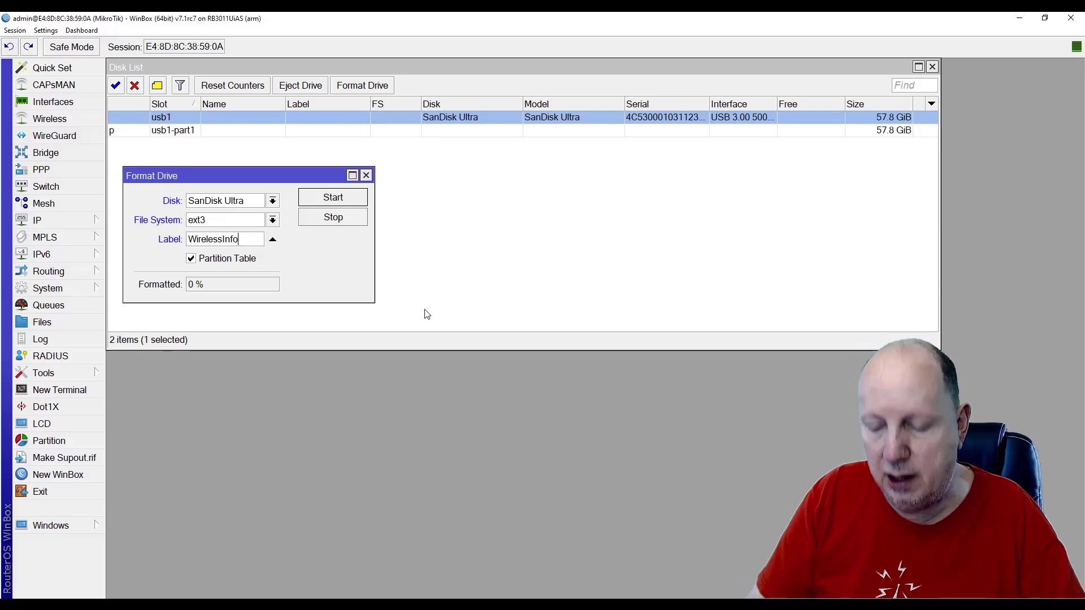
left_click(333, 198)
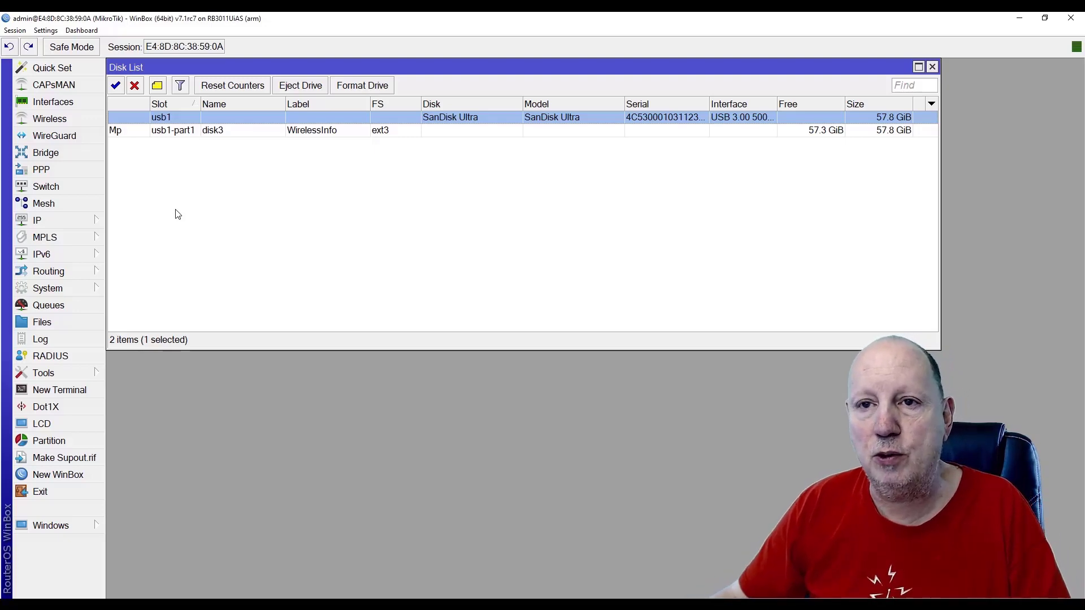
Open the router's file list and rearrange the windows to look for the formatted disk
left_click(69, 321)
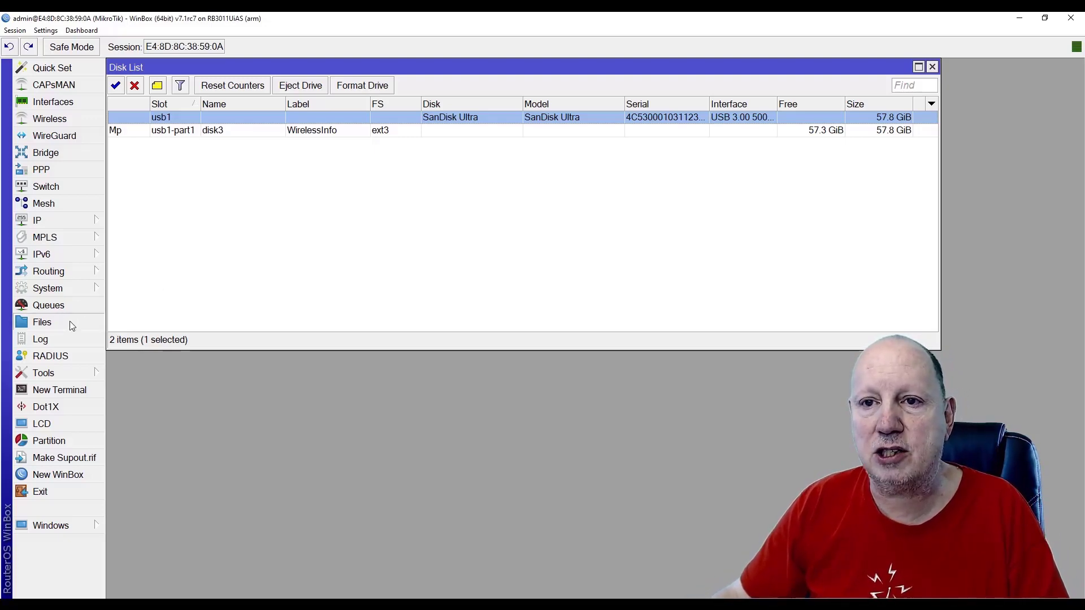
left_click_drag(815, 67, 301, 144)
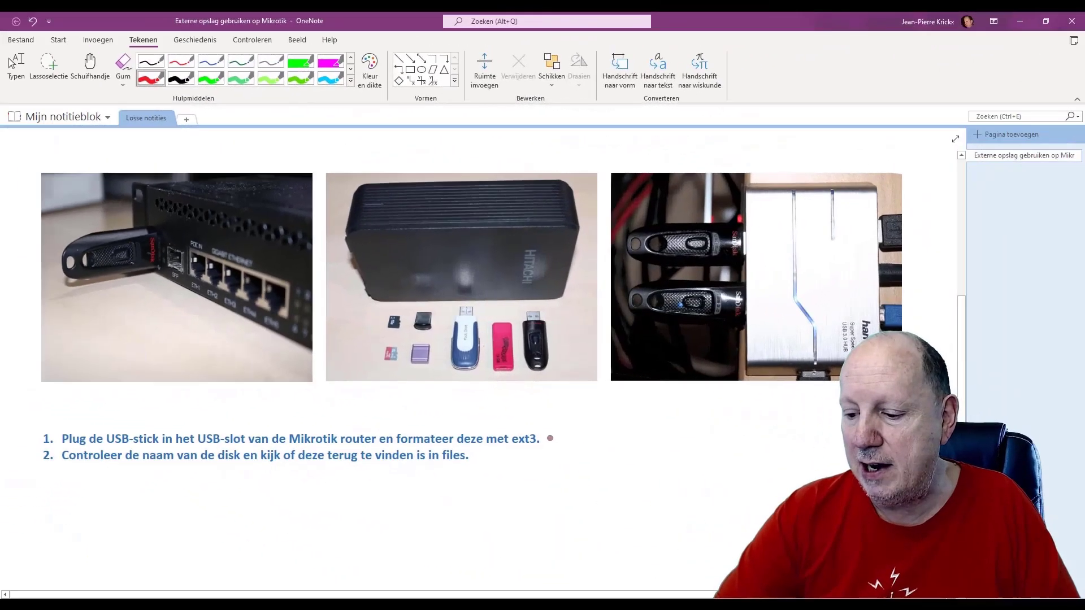
Switch to OneNote and draw a red check mark after instruction 1 about formatting the USB stick with ext3
left_click_drag(548, 434, 561, 431)
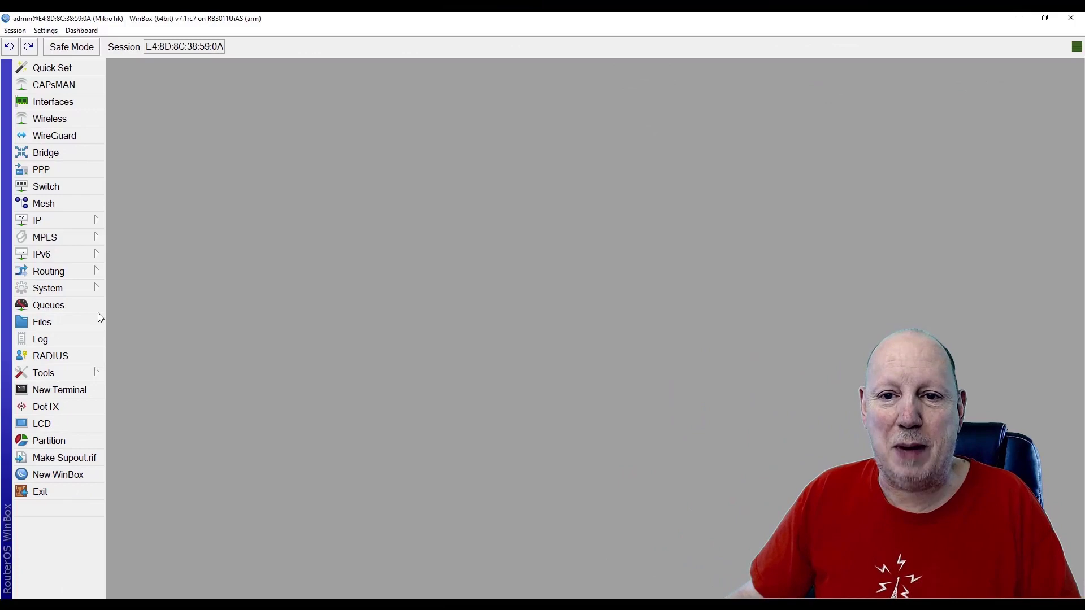
Switch to WinBox, check the name assigned to usb1-part1 in the system's disk list, and close the list
left_click(46, 289)
left_click(151, 217)
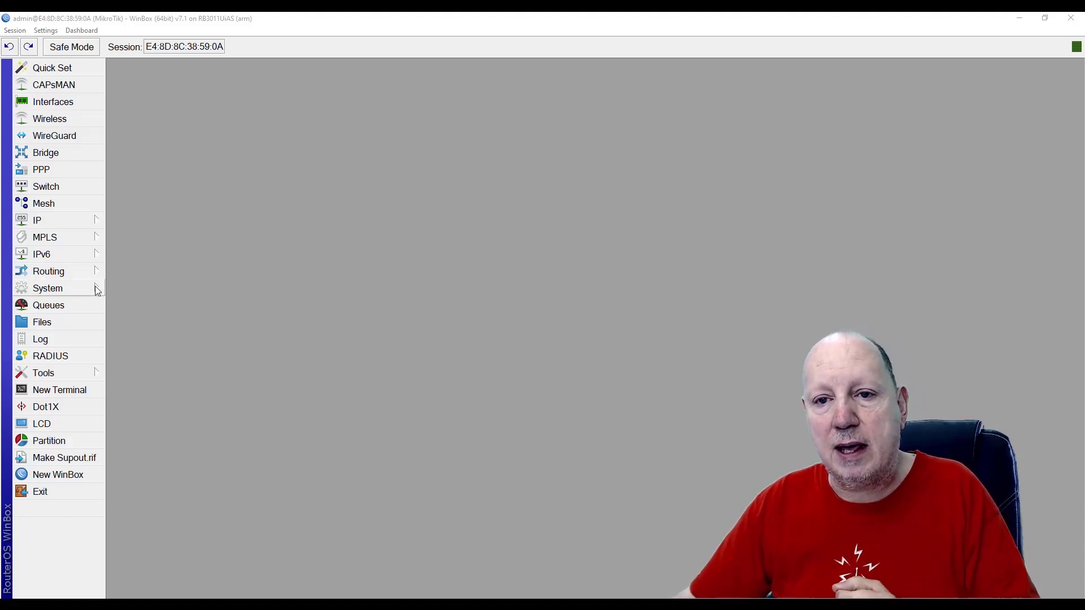
left_click(70, 289)
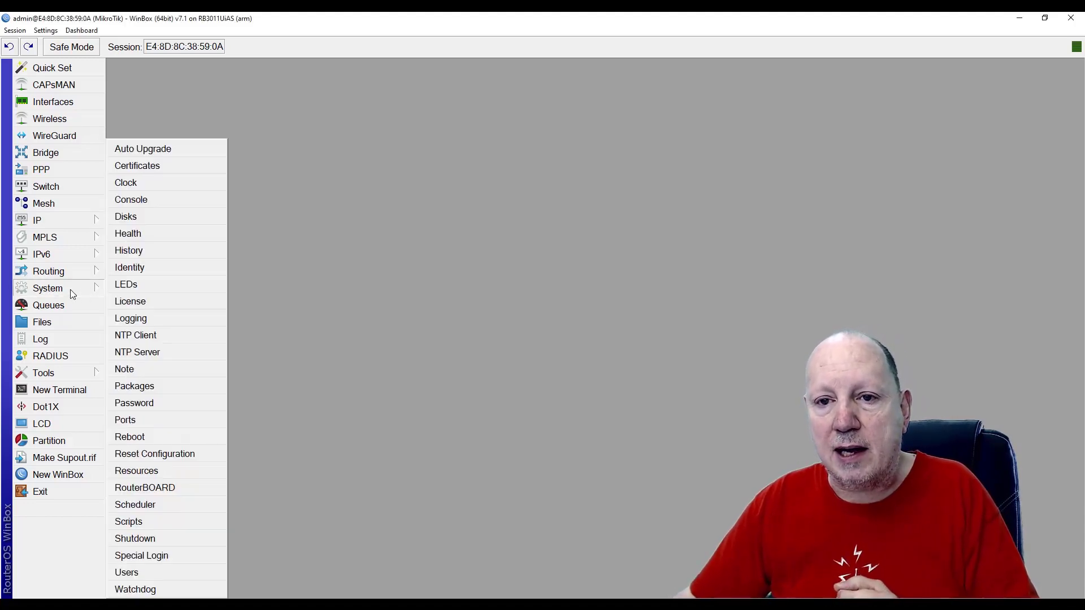
left_click(150, 217)
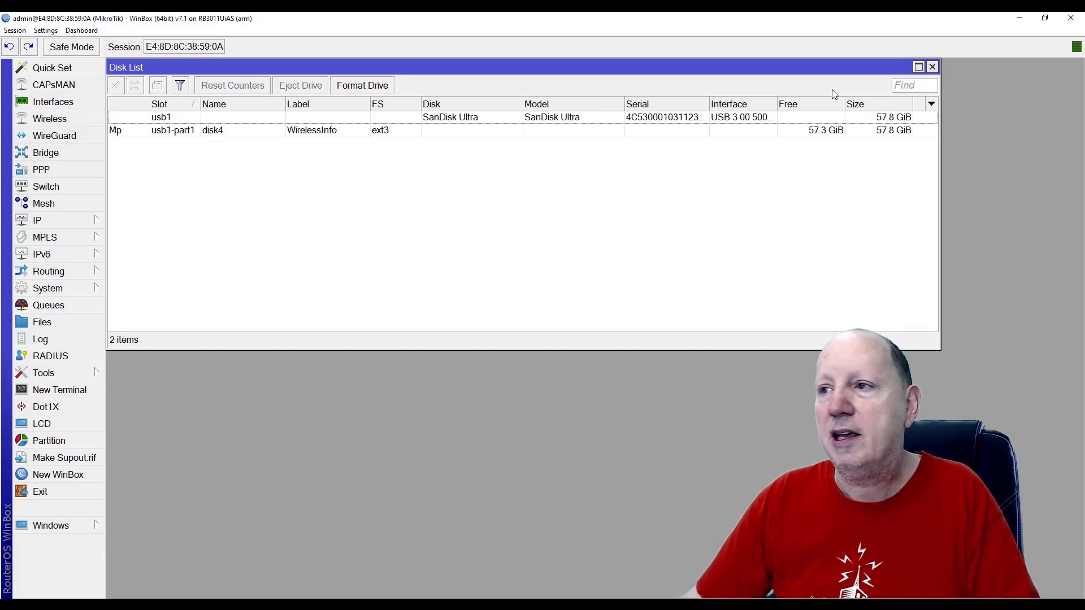
left_click(932, 67)
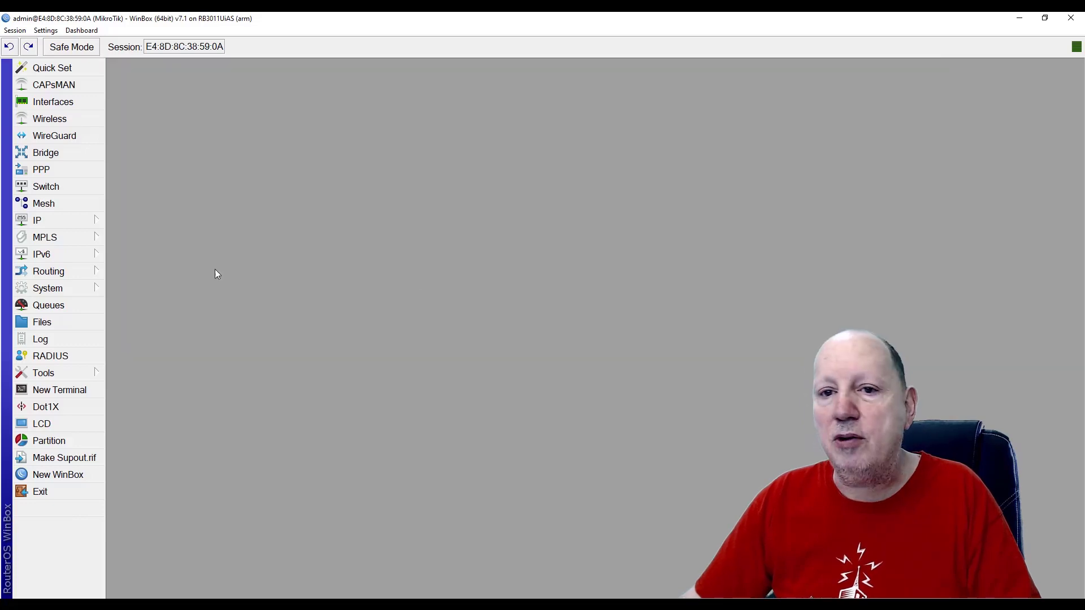
Start a configuration backup from the file list, clear the prefilled name and password, and name it disk4/3011
left_click(43, 322)
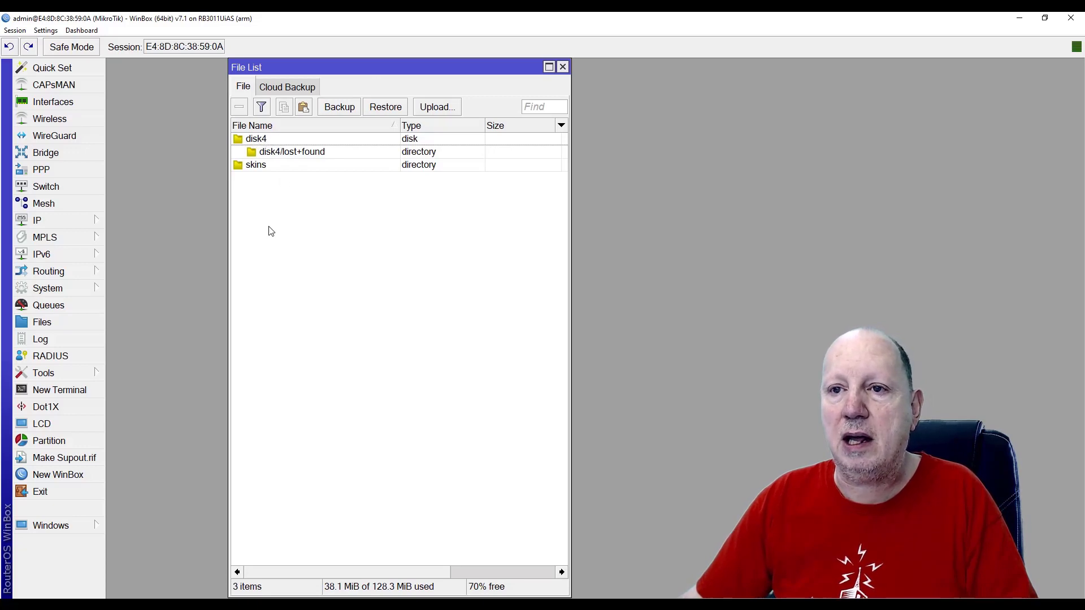
left_click(340, 107)
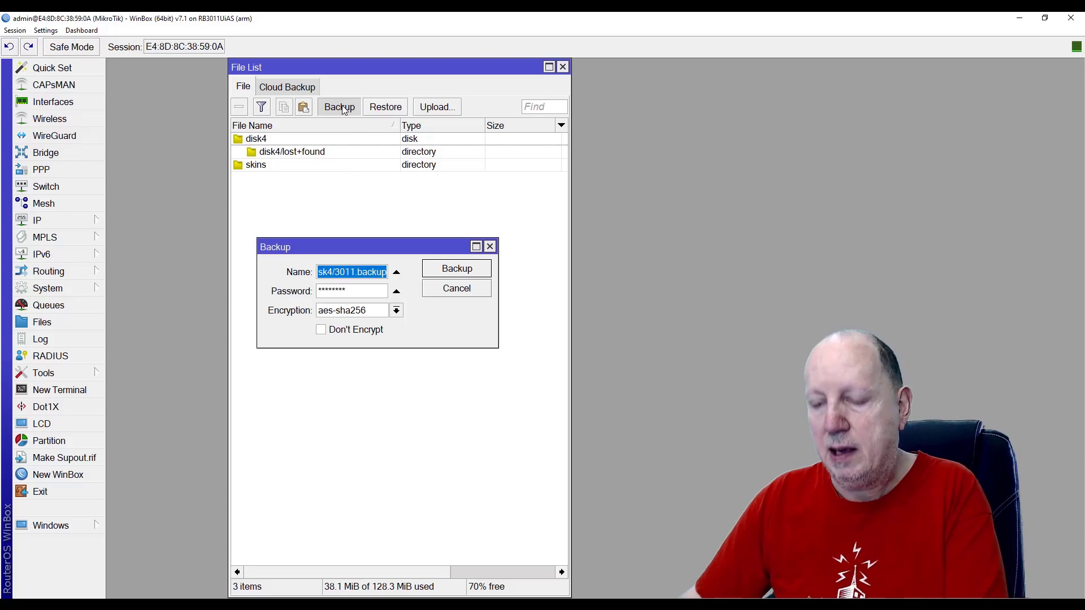
key("BackSpace")
left_click_drag(349, 290, 317, 291)
key("BackSpace")
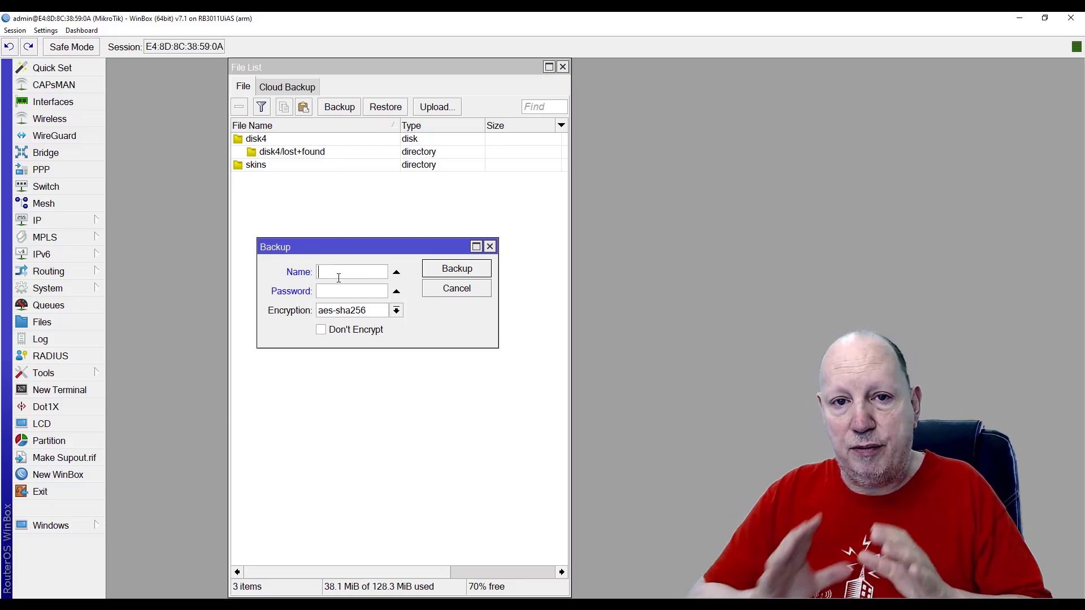
type("dis")
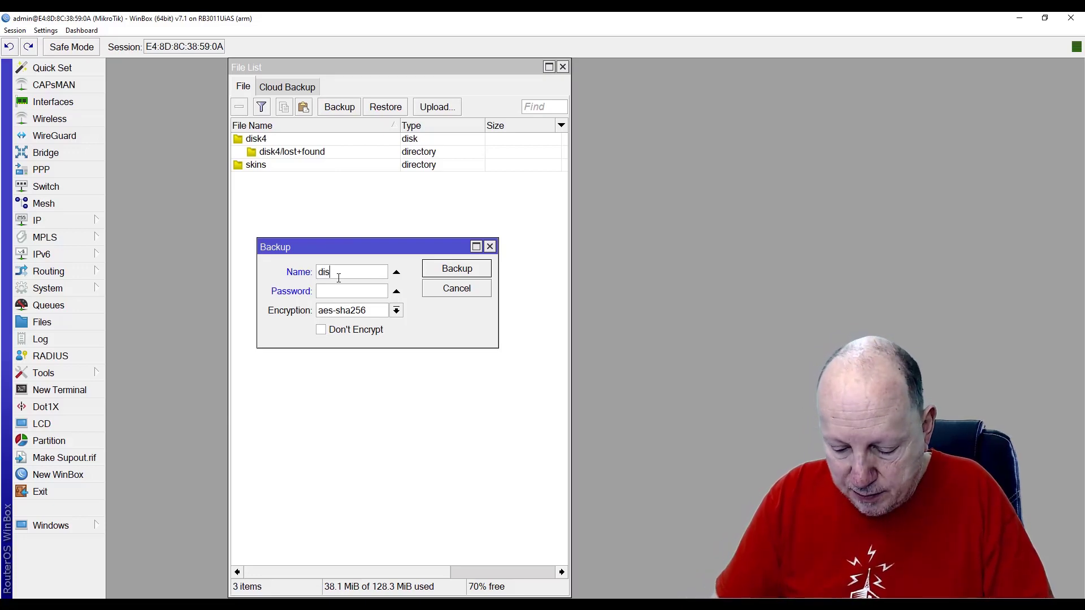
type("k4")
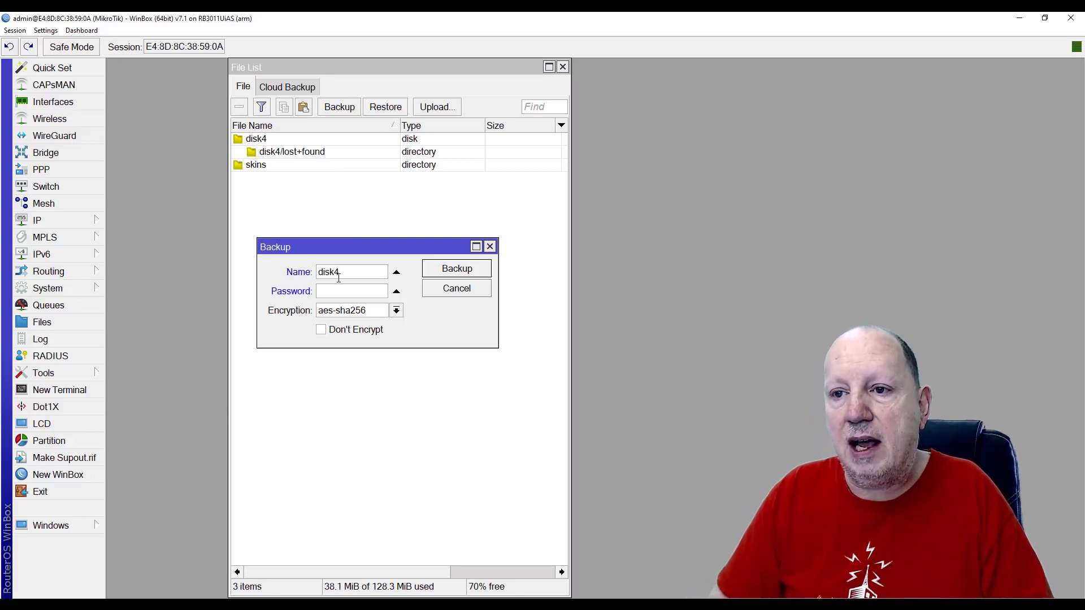
type("/")
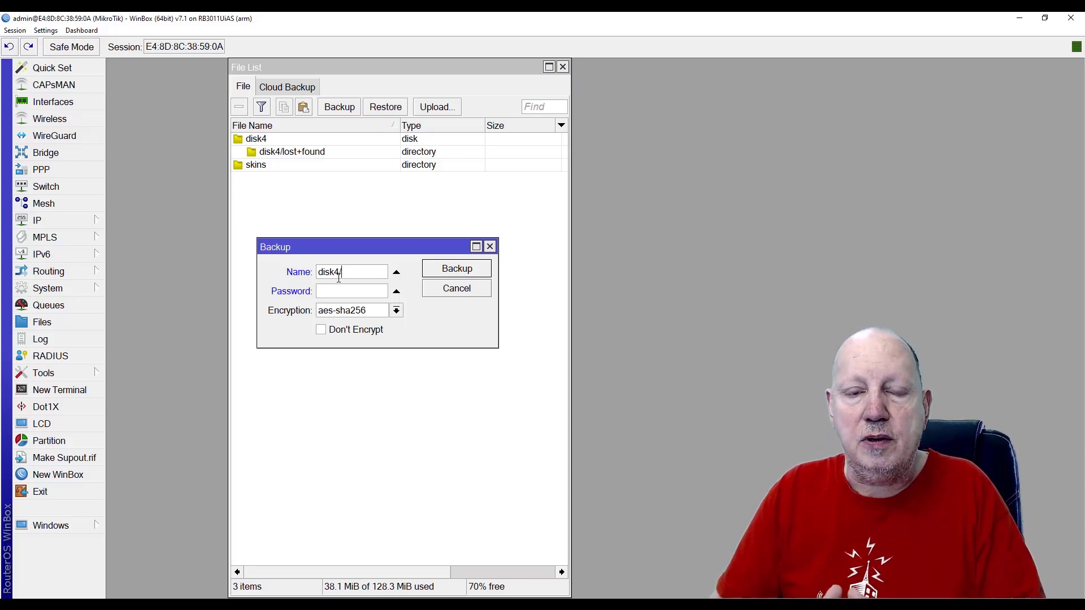
type("3011")
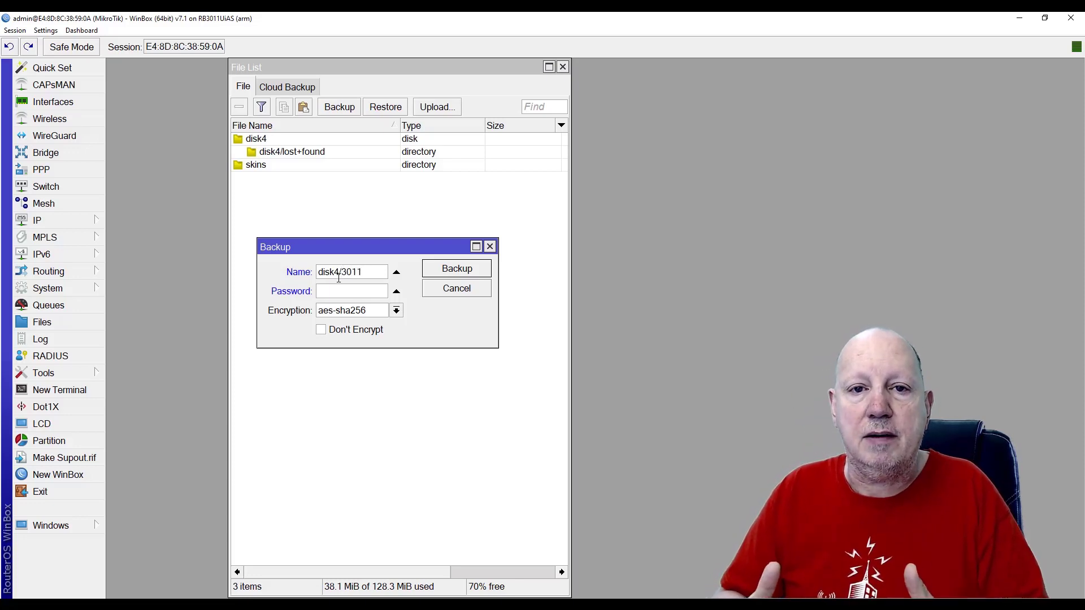
Enter the backup password and create the backup with aes-sha256 encryption
left_click(337, 291)
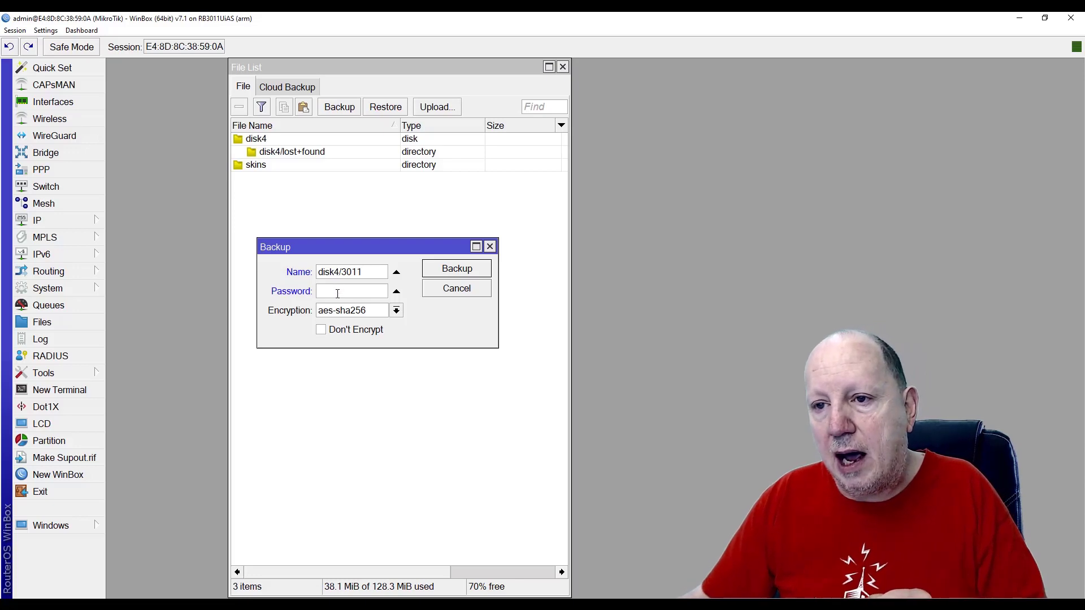
type("********")
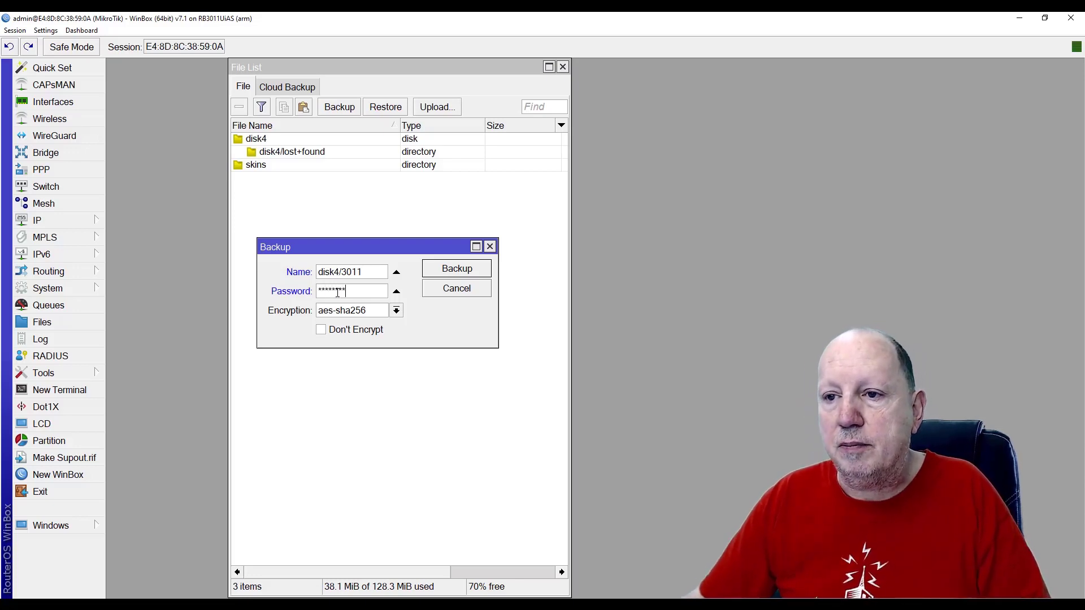
left_click(466, 270)
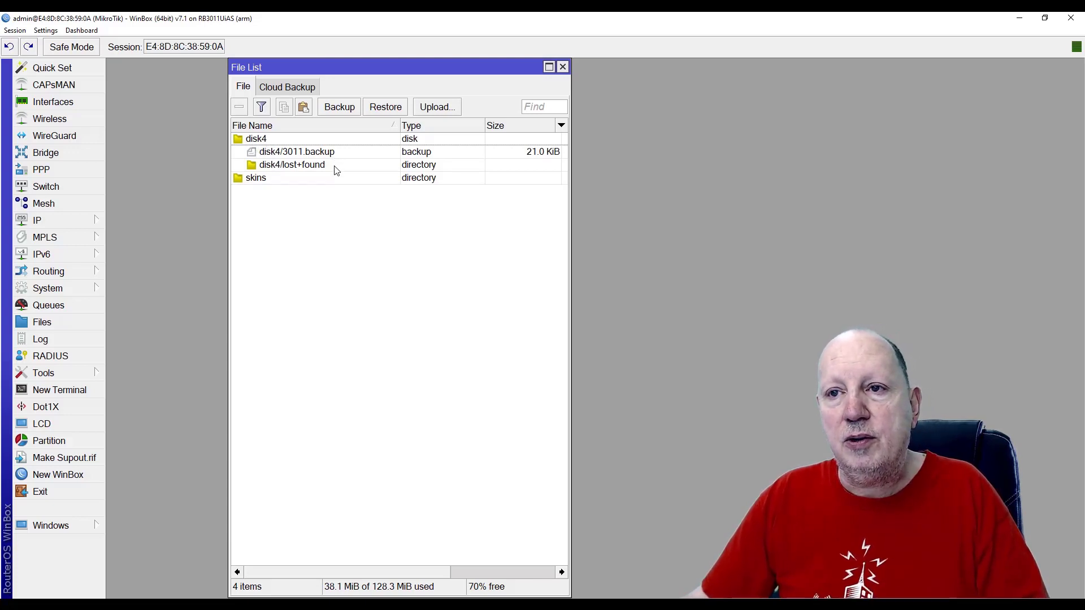
Create a second backup named 3011 in the router's internal storage by removing the disk4 path from the name
left_click(340, 107)
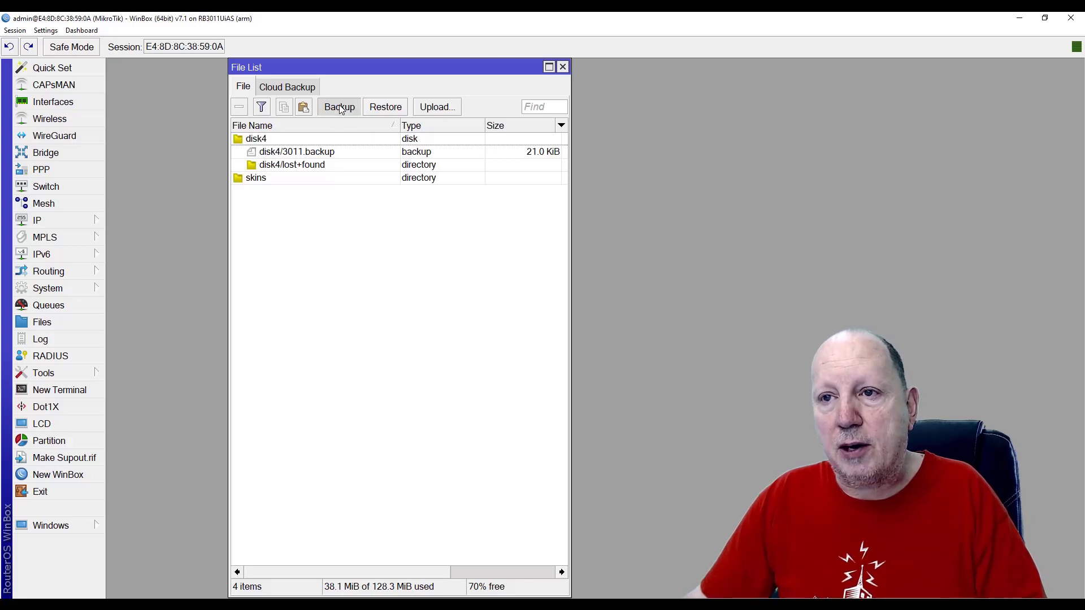
left_click_drag(341, 272, 299, 270)
key("Delete")
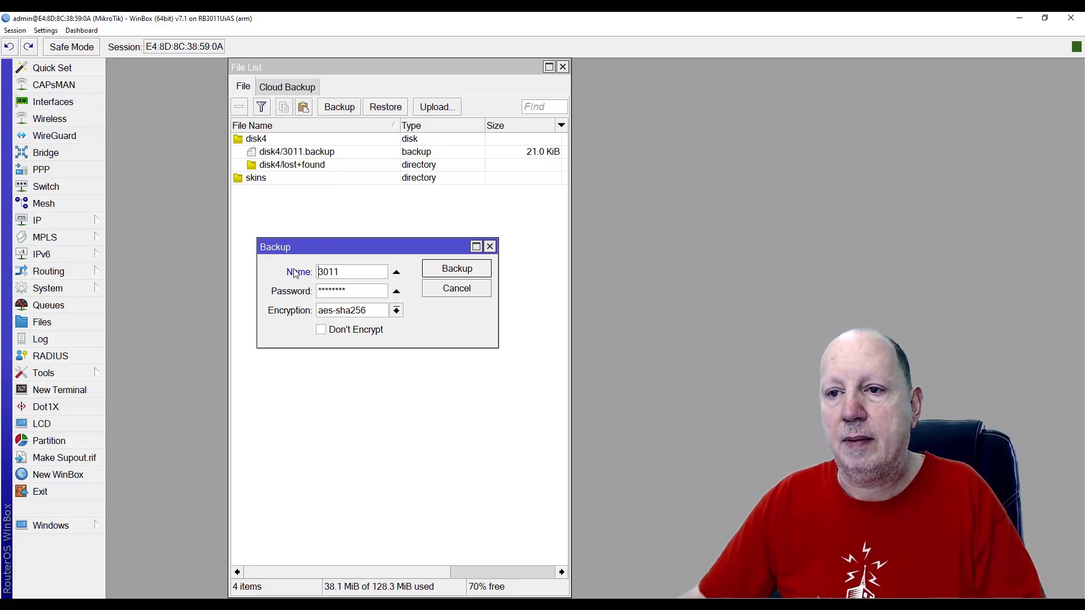
left_click(450, 270)
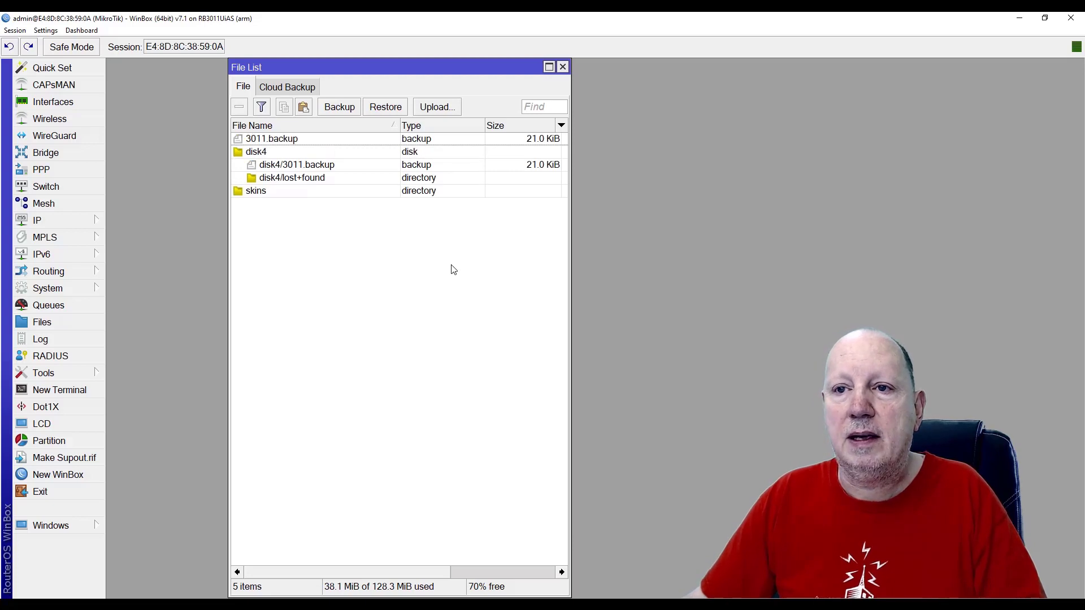
Delete the file 3011.backup from the router's internal storage
left_click(276, 144)
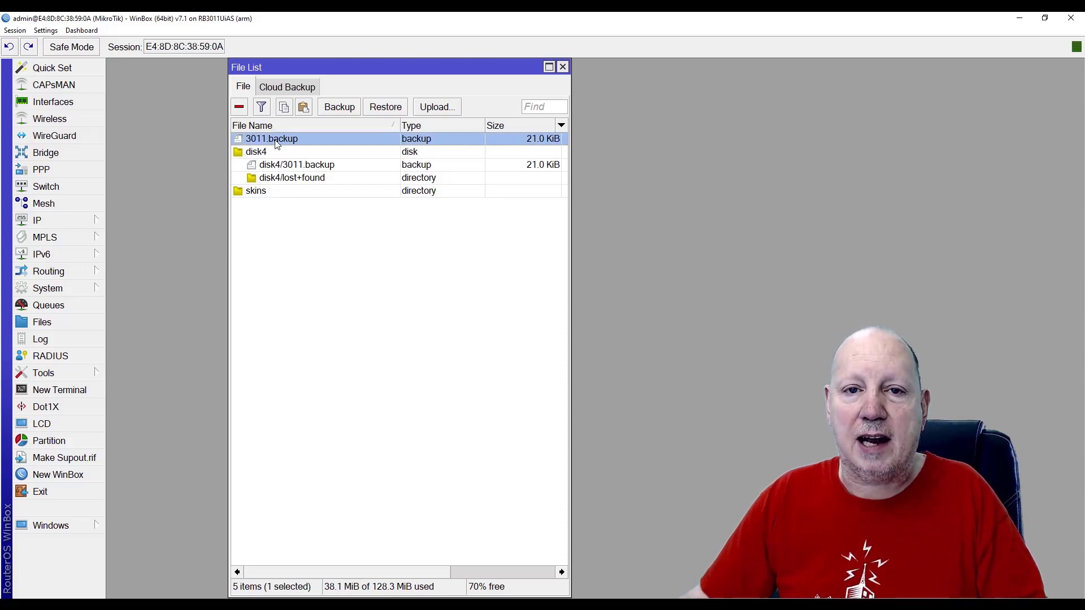
left_click(239, 107)
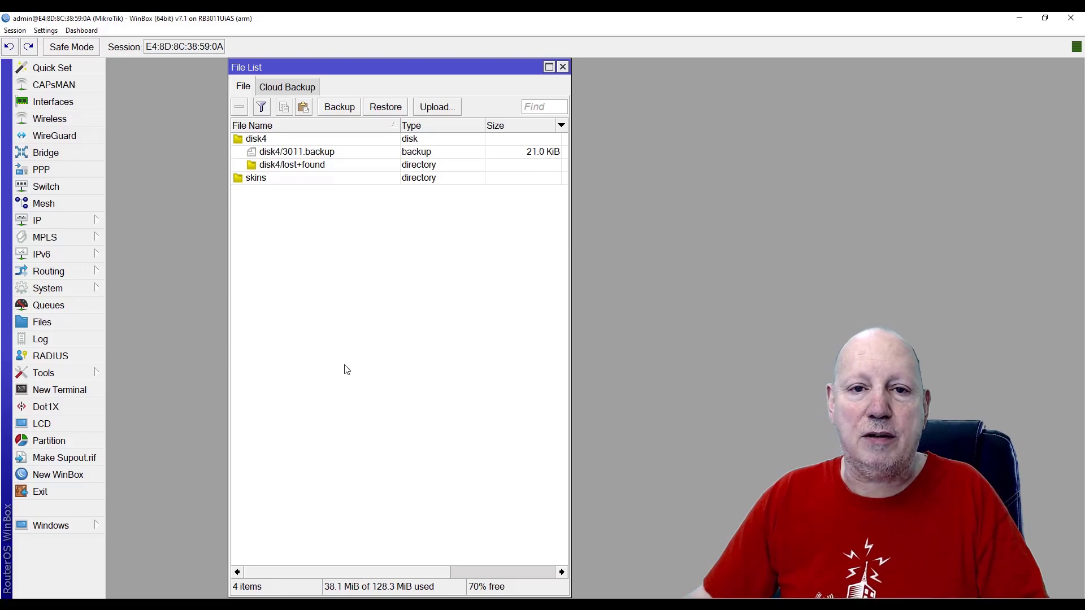
Close the file list and review the router's log entries, including the buffer they are stored in
left_click(563, 67)
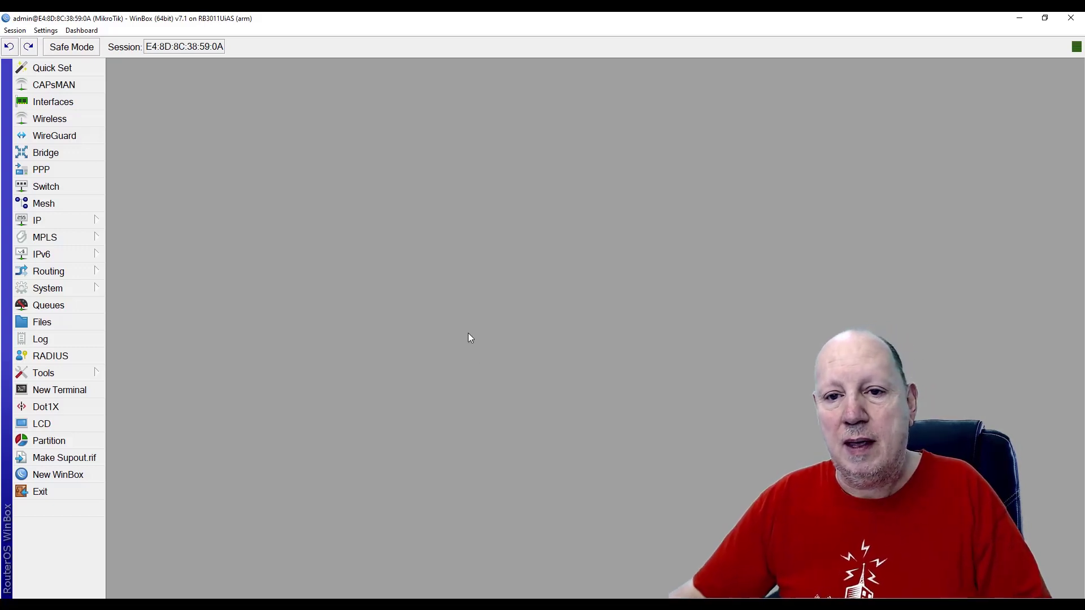
left_click(55, 340)
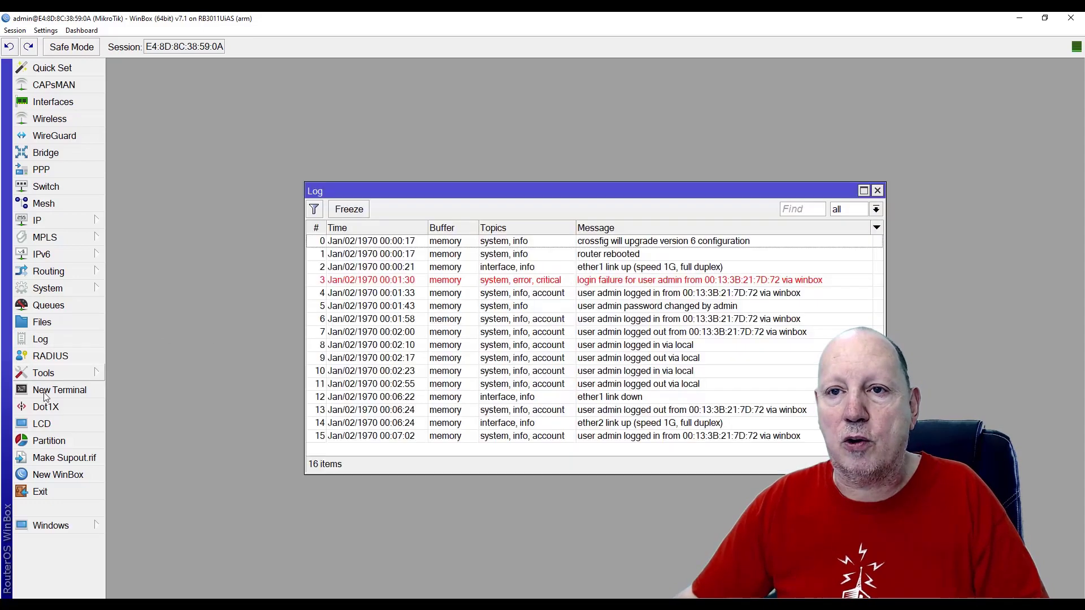
left_click_drag(581, 192, 411, 116)
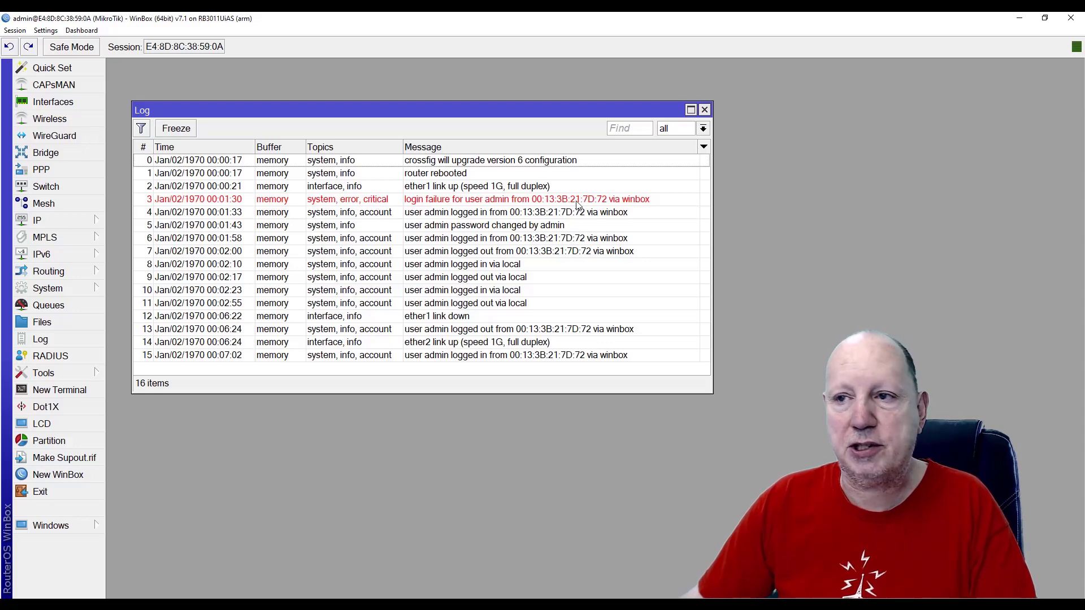
left_click(703, 110)
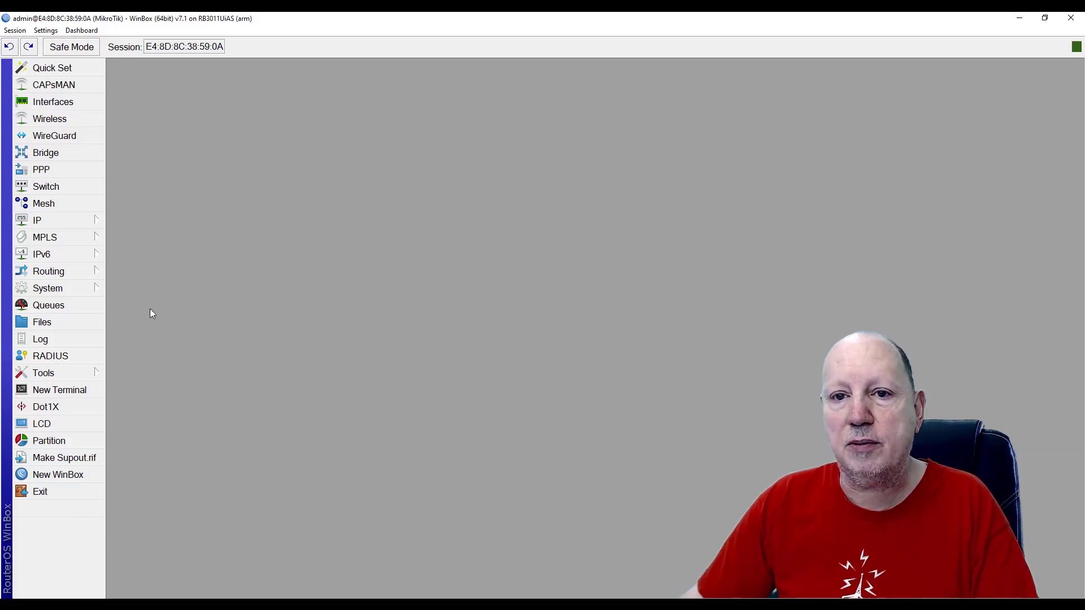
Change the action of the critical logging rule to disk in the system logging settings
left_click(54, 290)
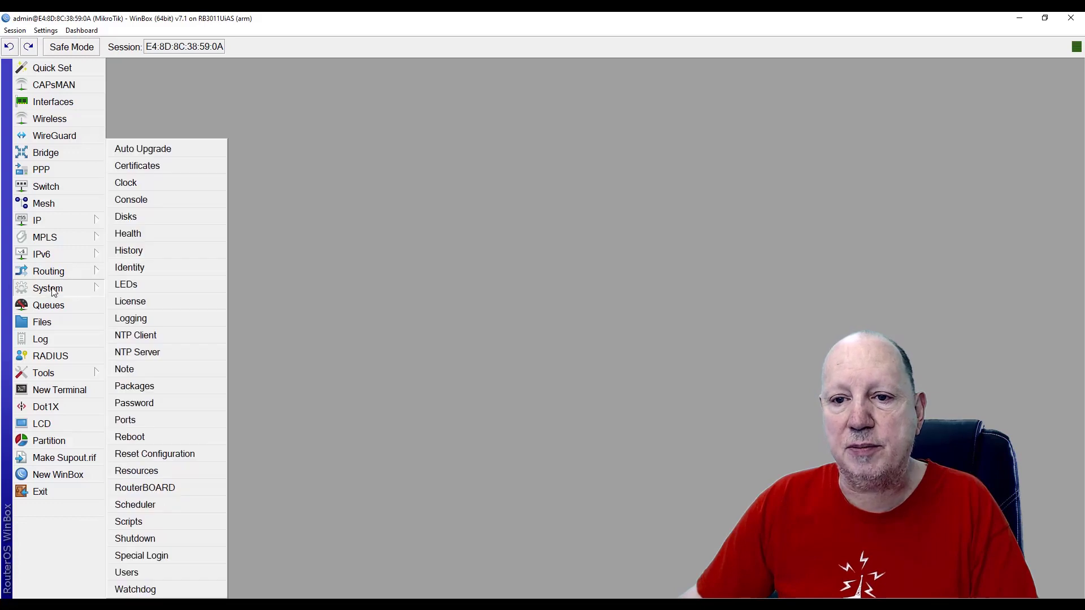
left_click(155, 318)
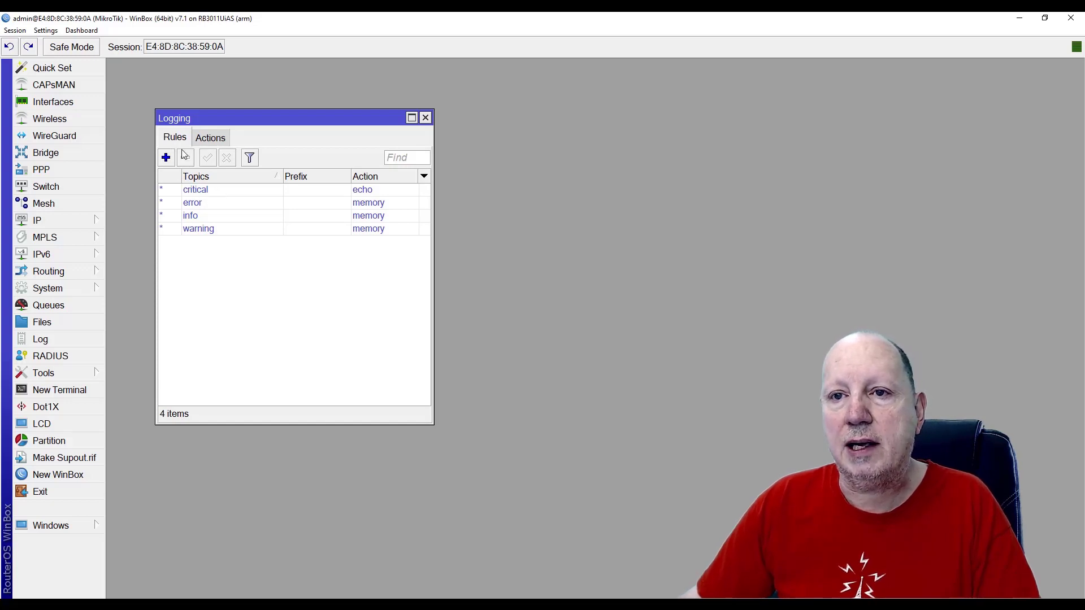
double_click(219, 191)
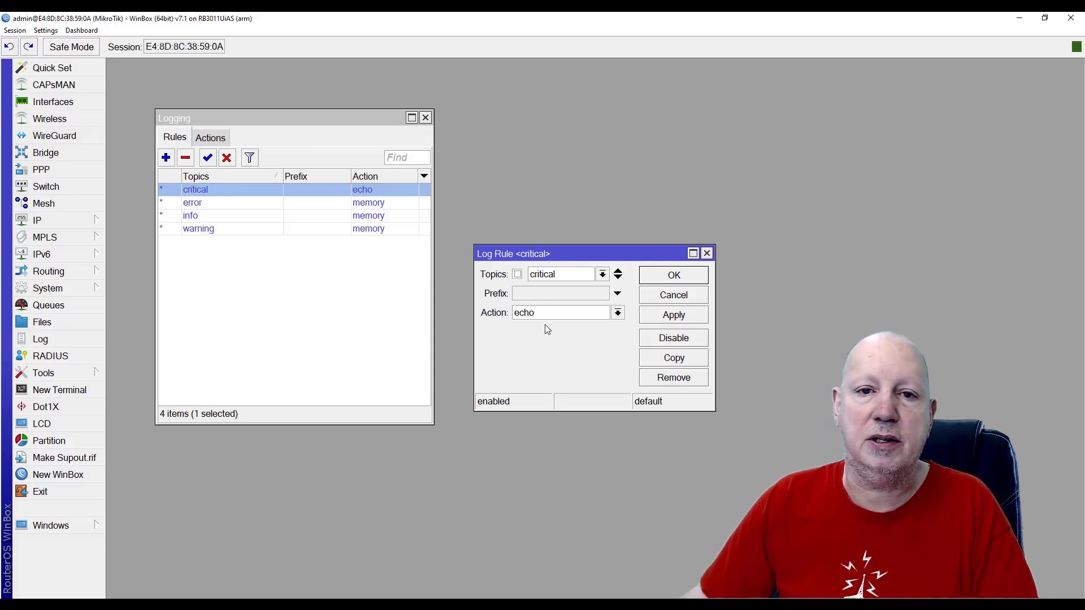
left_click(618, 313)
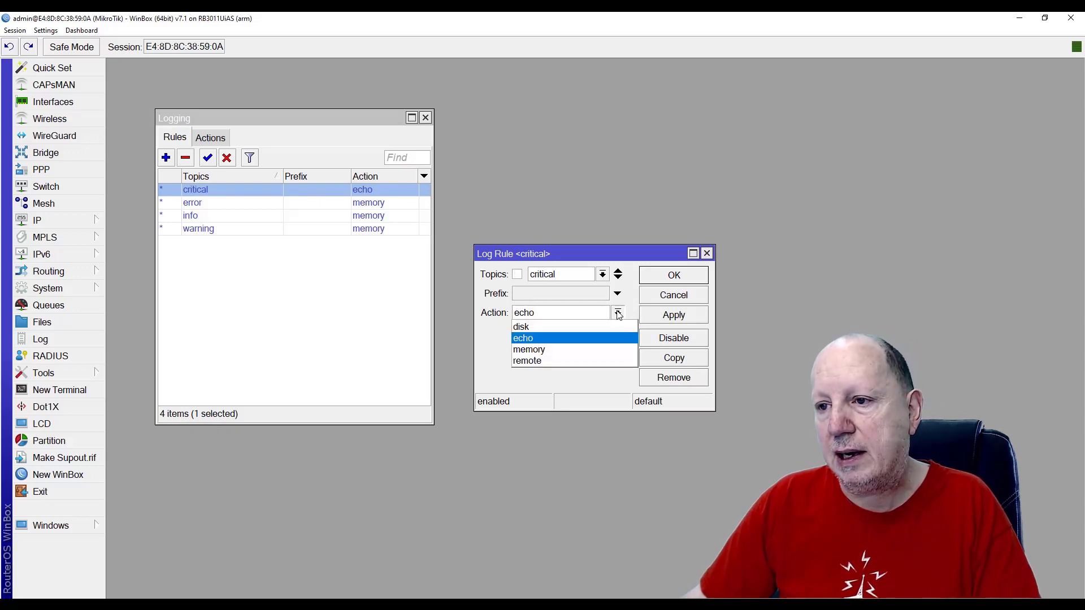
left_click(546, 326)
left_click(669, 316)
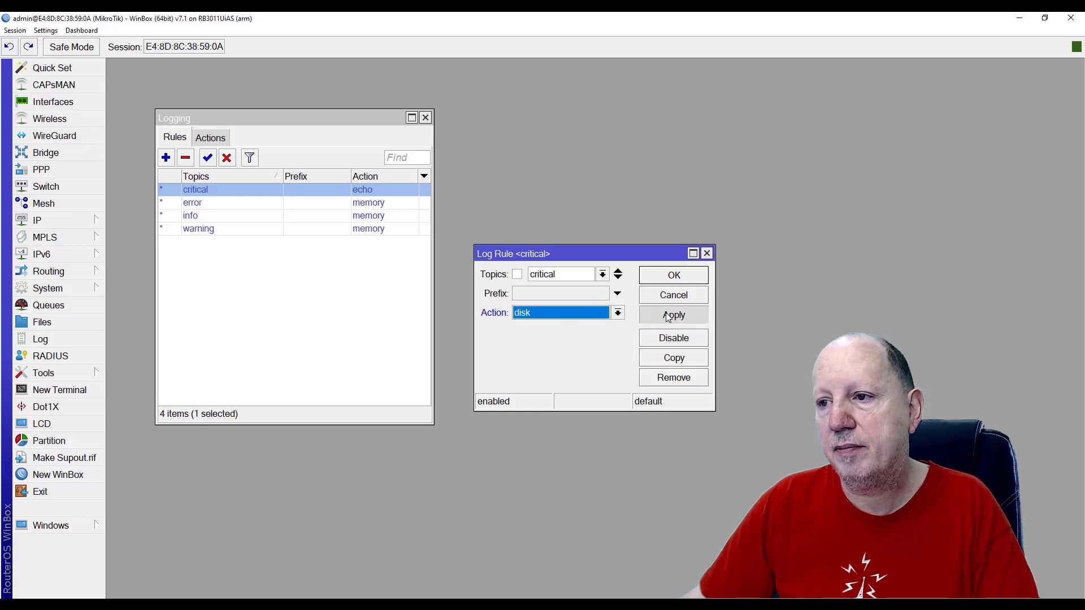
left_click(674, 275)
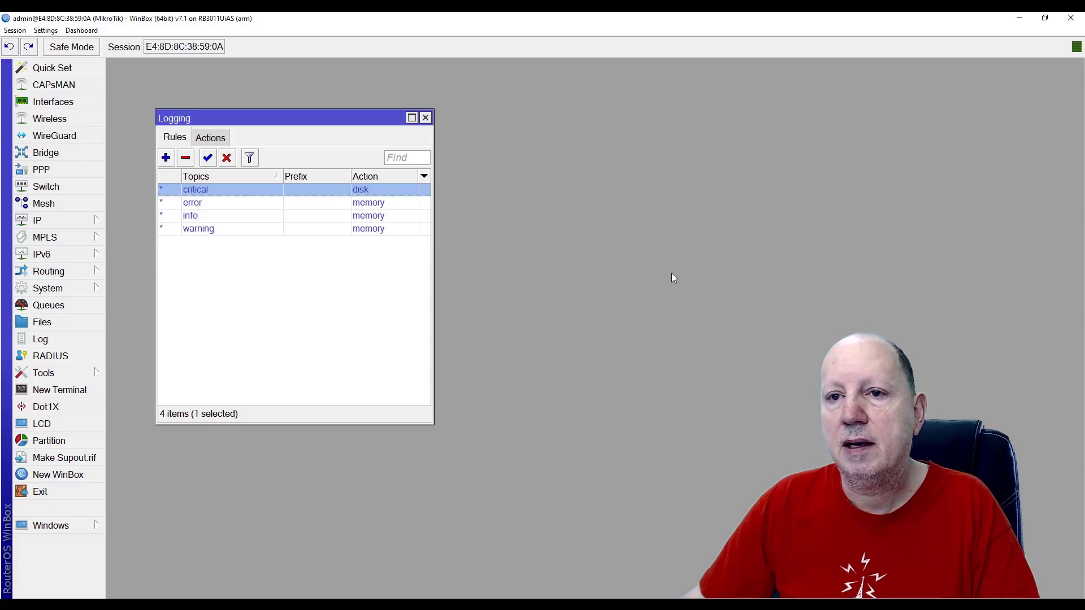
Change the action of the error logging rule to disk
double_click(208, 204)
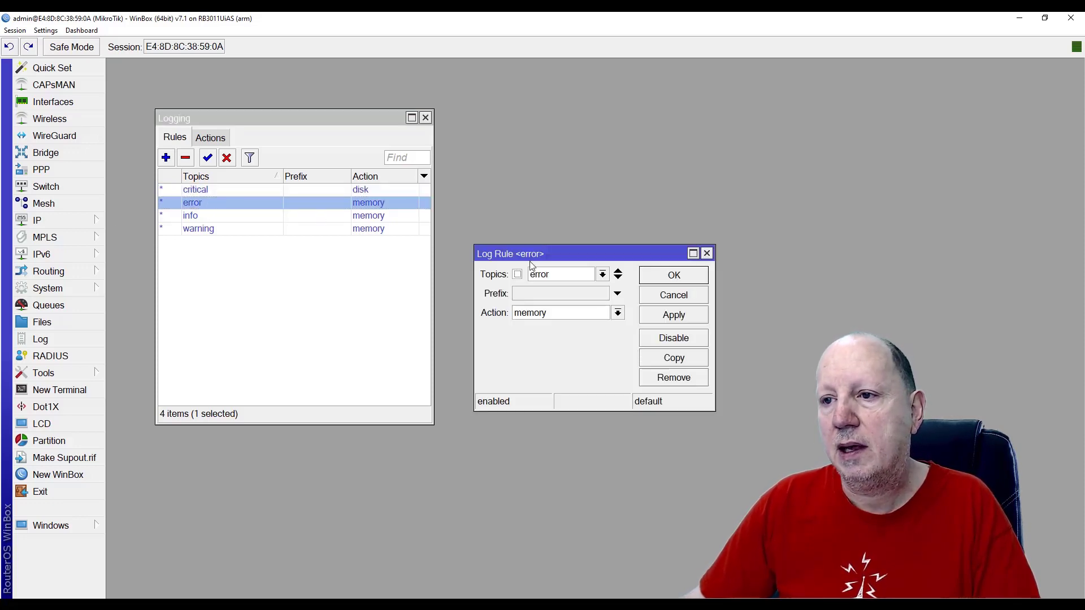
left_click(618, 314)
left_click(539, 328)
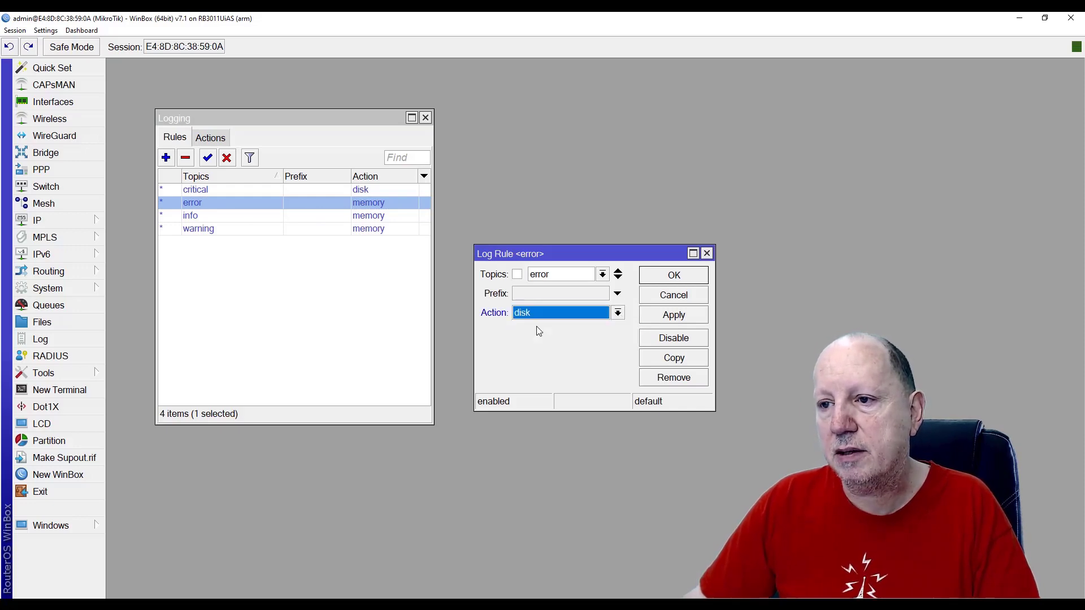
left_click(678, 316)
left_click(674, 276)
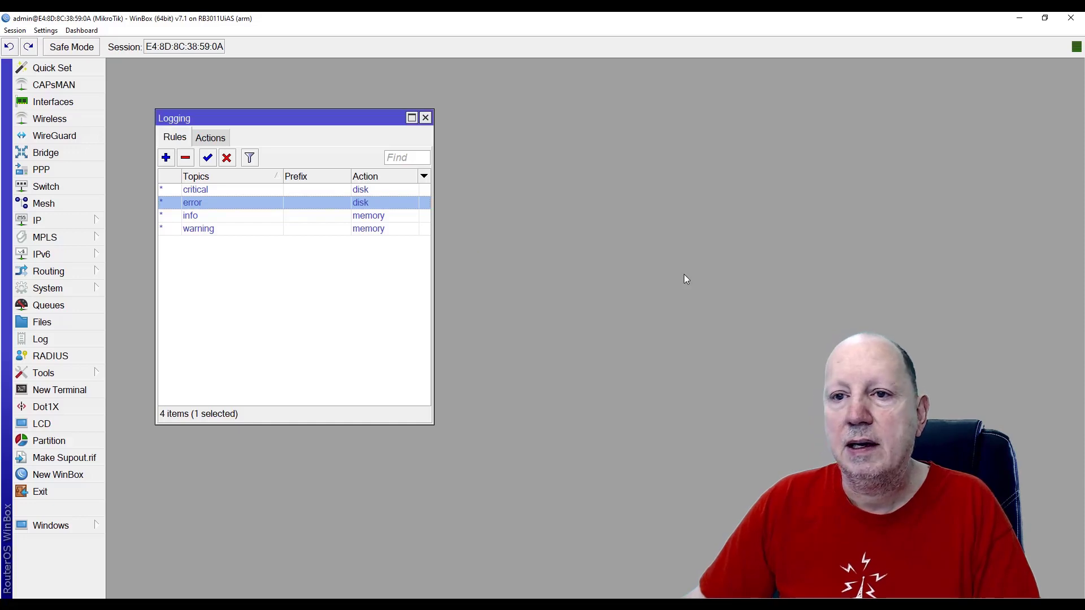
Change the action of the info logging rule to disk
double_click(207, 217)
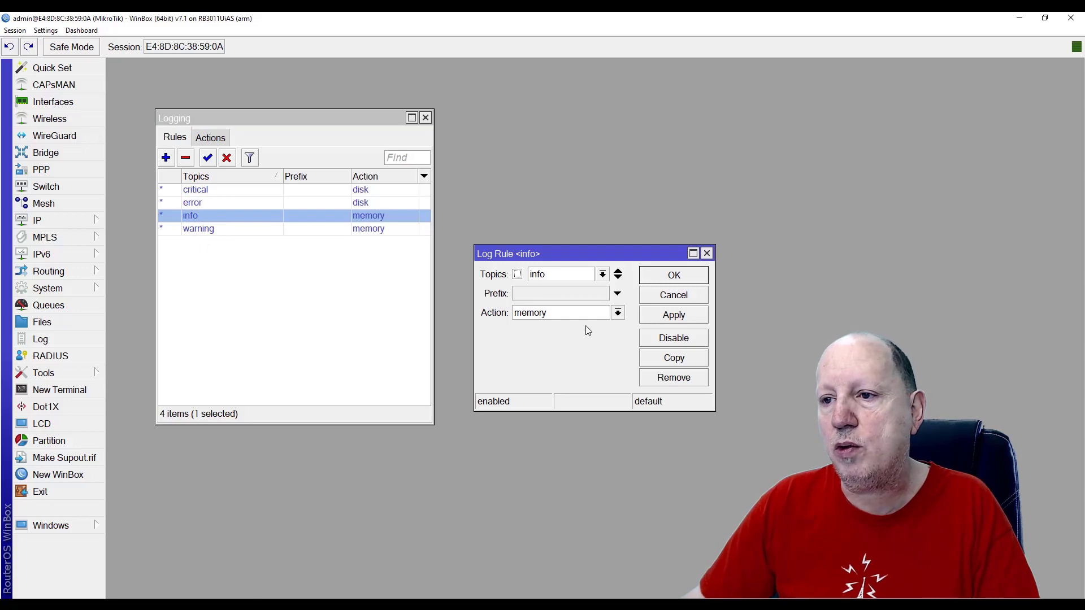
left_click(619, 314)
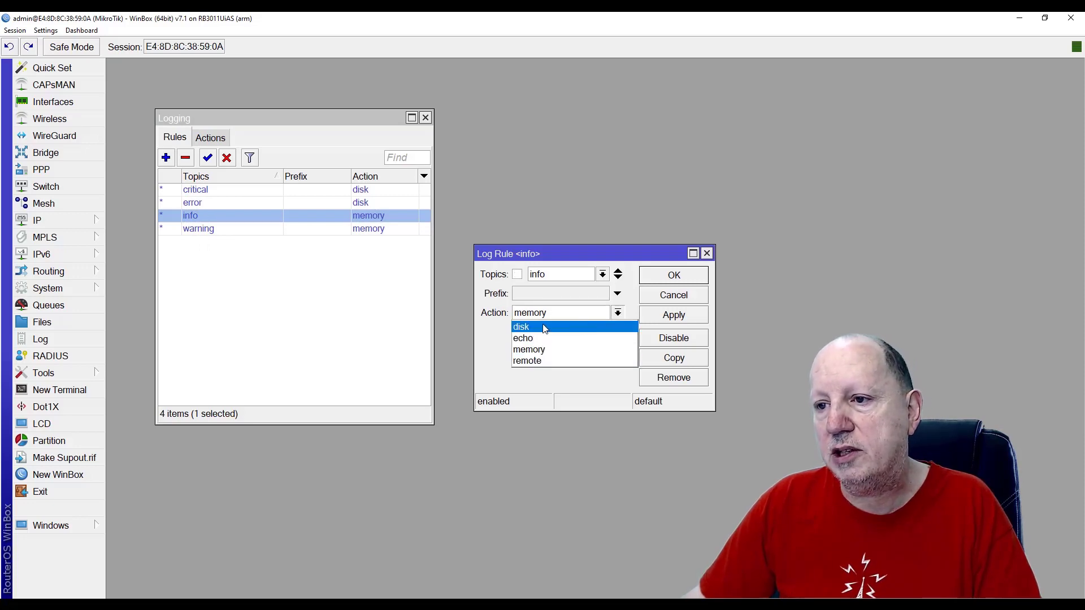
left_click(545, 328)
left_click(685, 315)
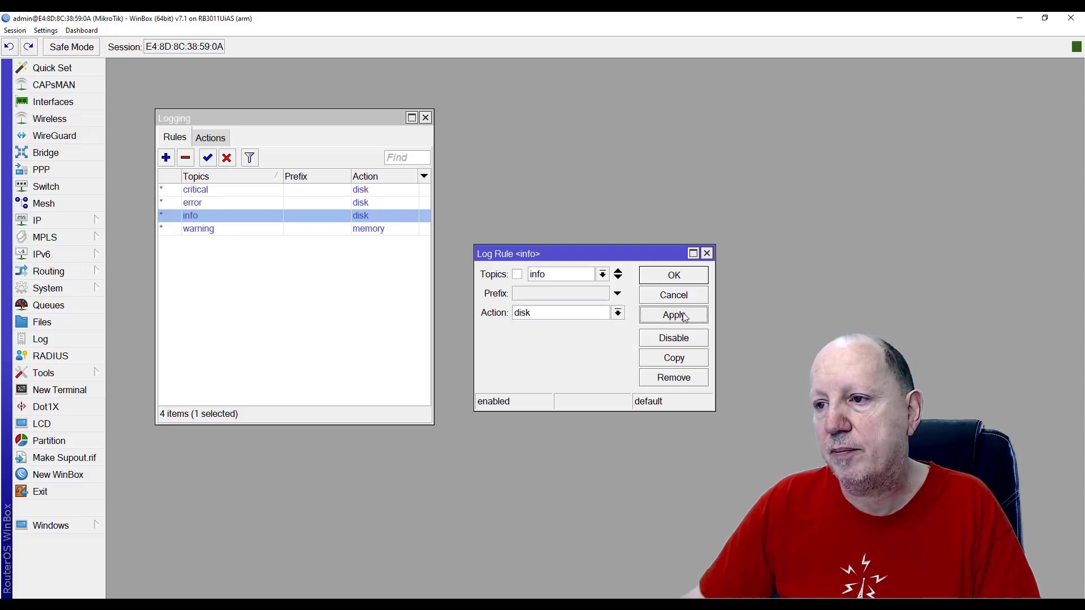
left_click(683, 276)
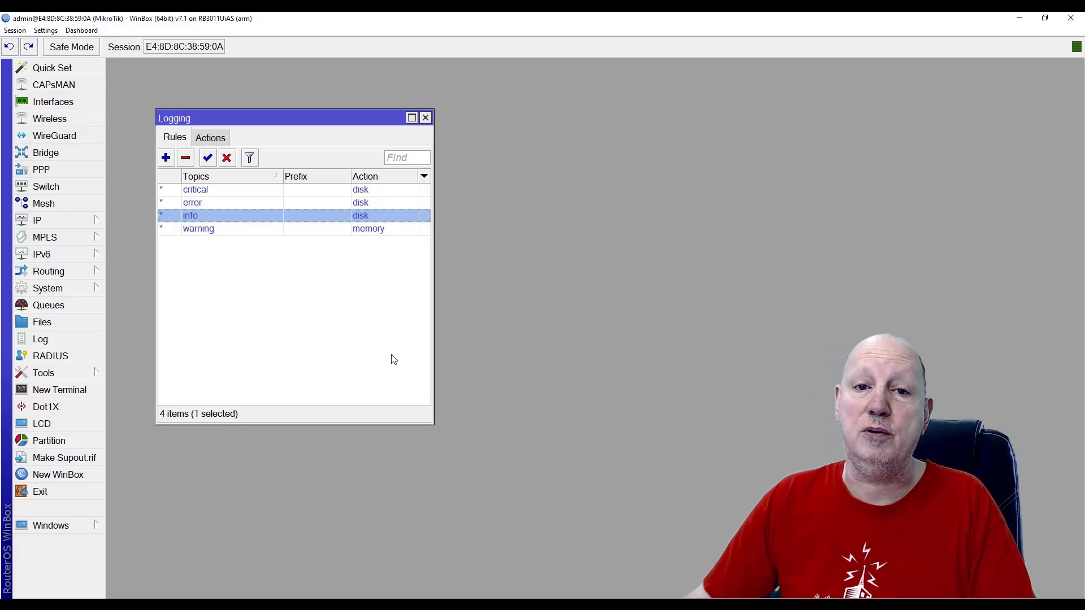
Set the file name of the disk logging action to disk4/log so logs are written to the USB storage
left_click(212, 139)
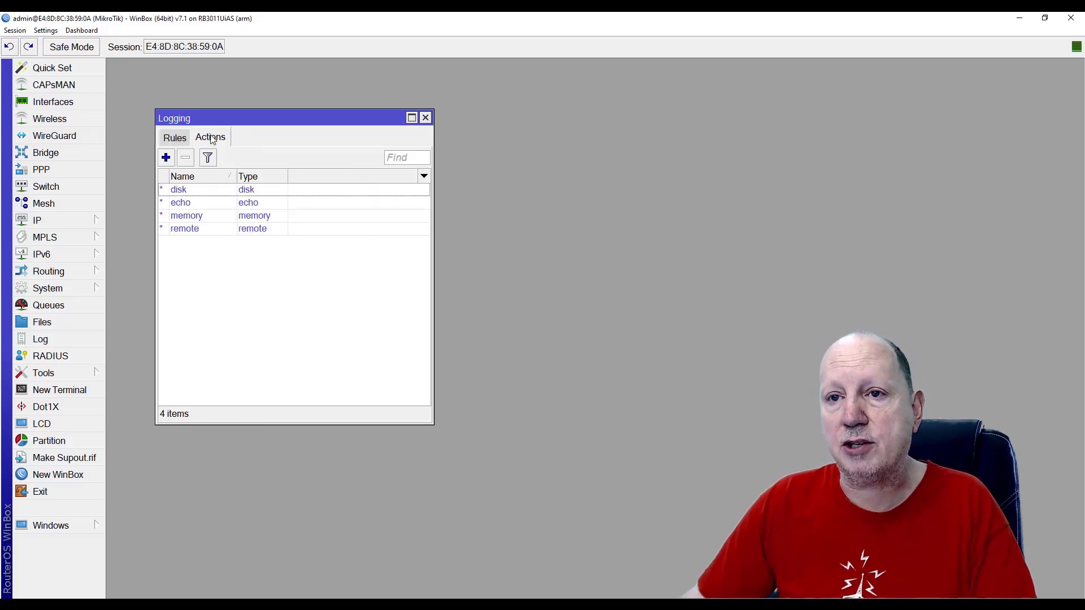
double_click(183, 191)
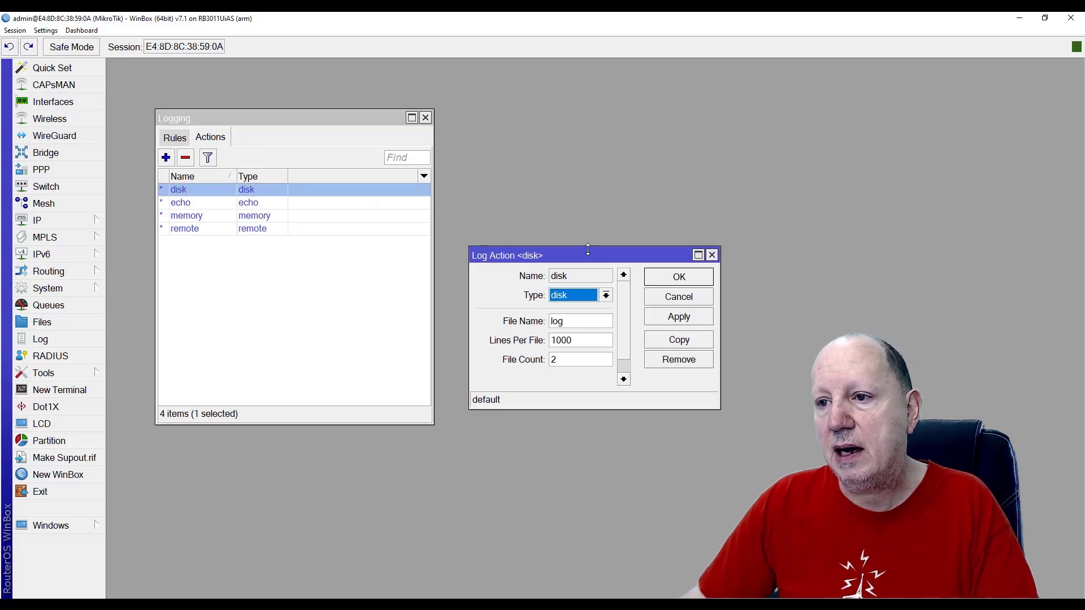
left_click(554, 279)
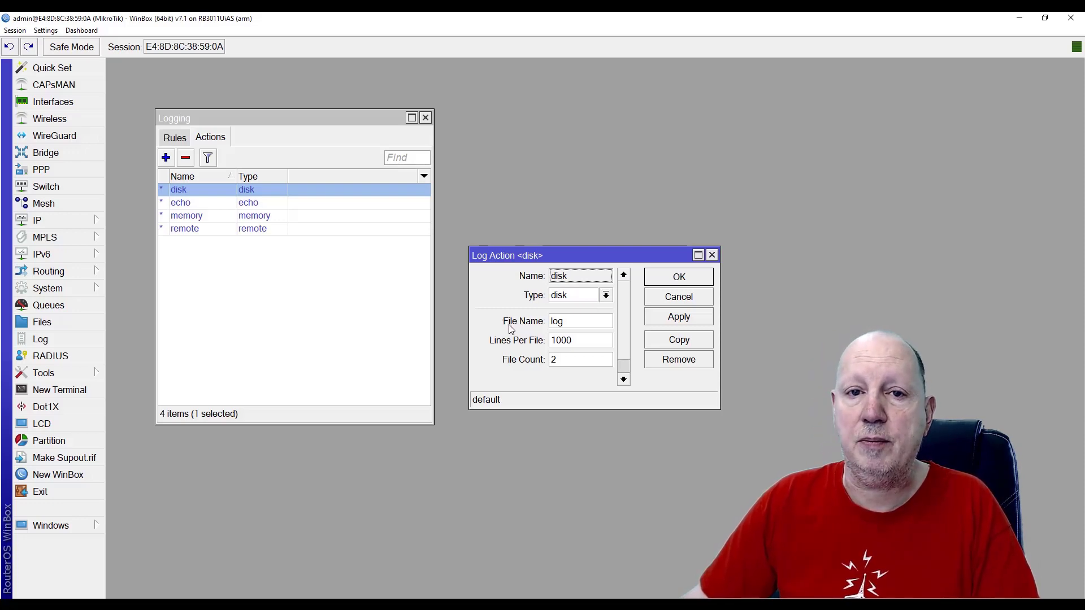
left_click(551, 320)
type("disk")
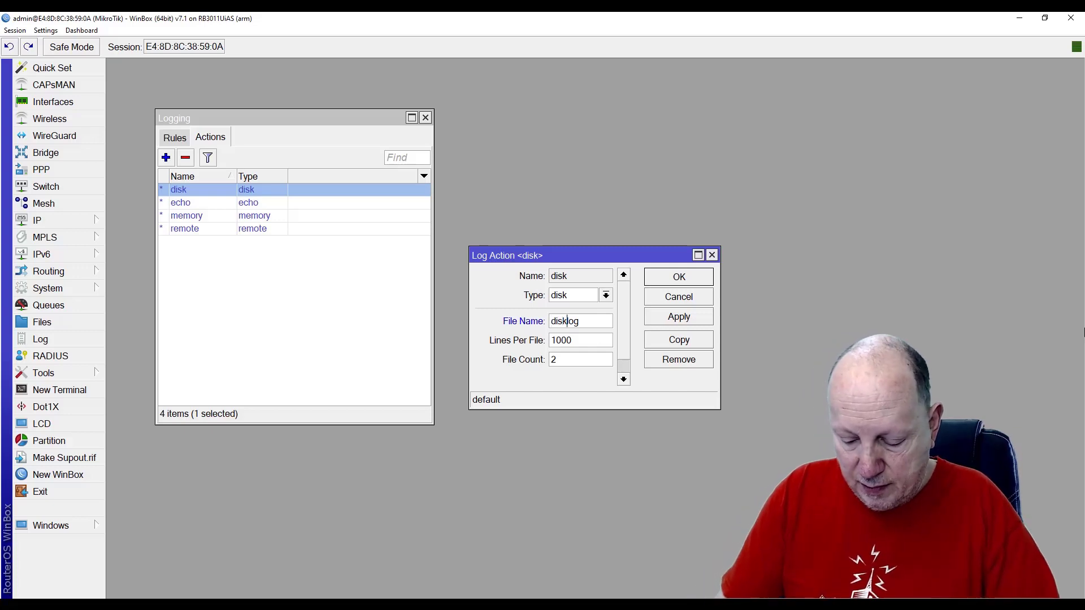
type("4")
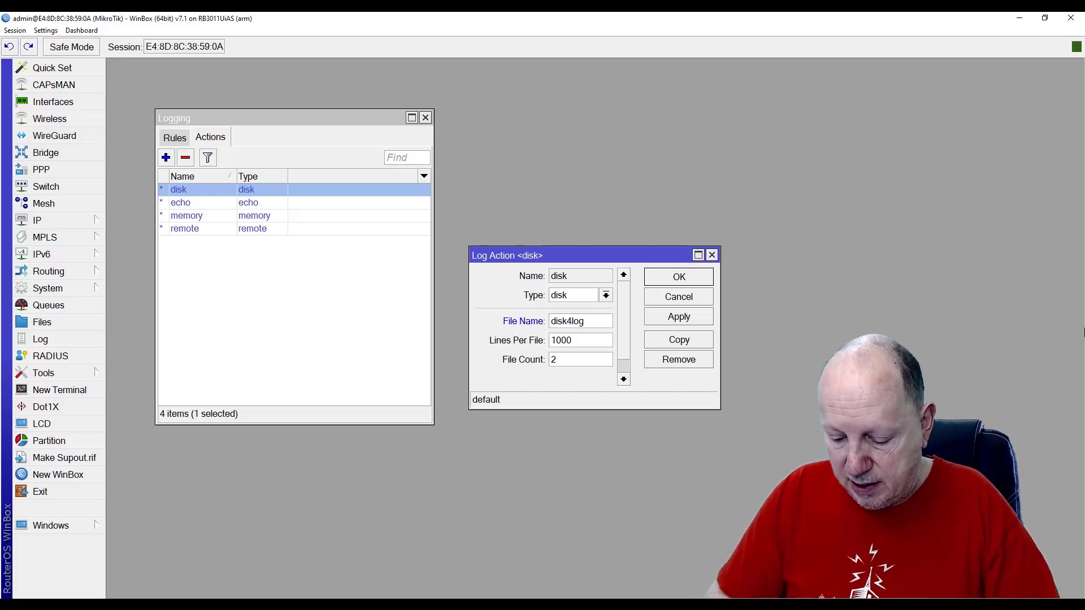
type("/")
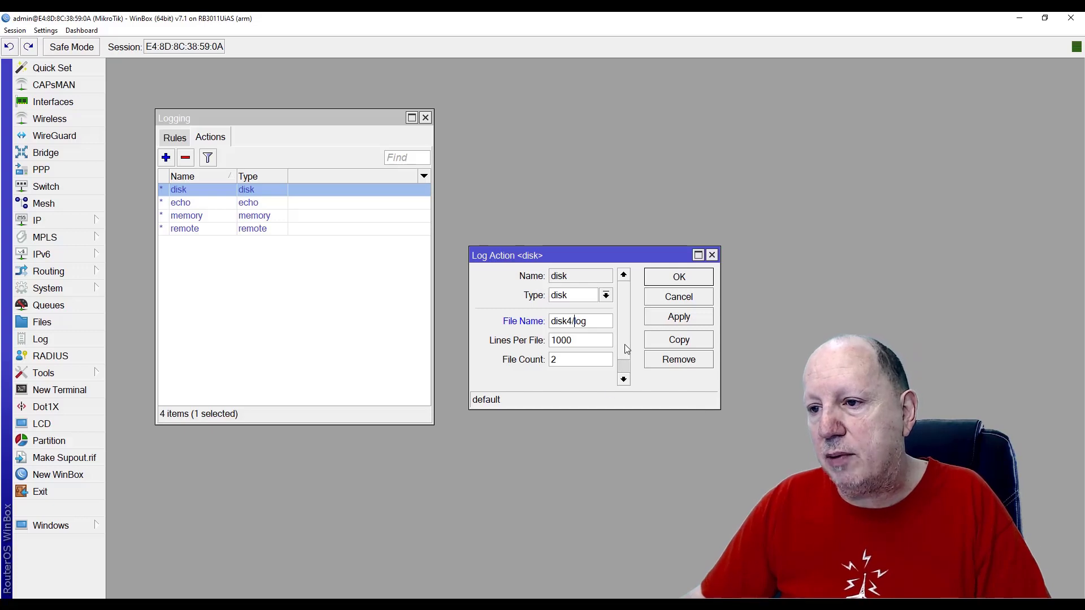
scroll(623, 366, "down", 1)
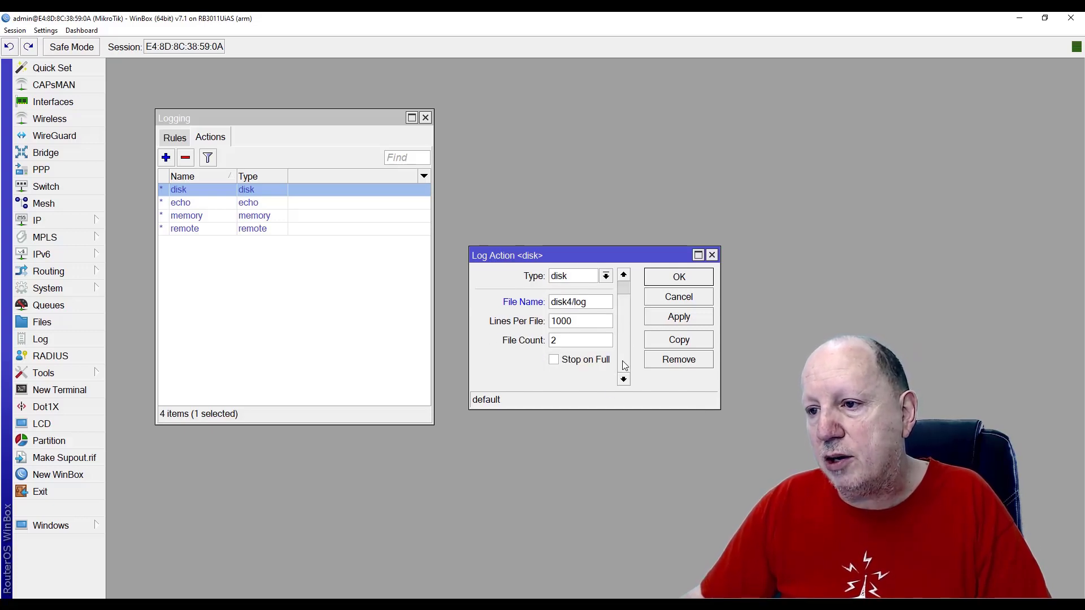
left_click(668, 321)
left_click(681, 276)
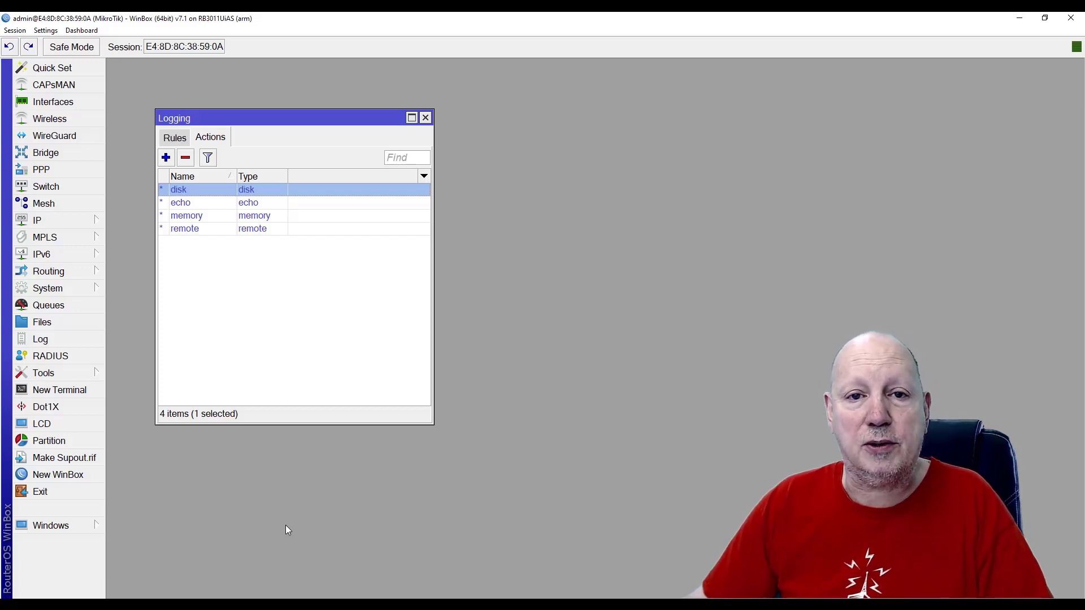
Open a second WinBox window and repeatedly attempt to log in to the router as admin with a wrong password
left_click(54, 475)
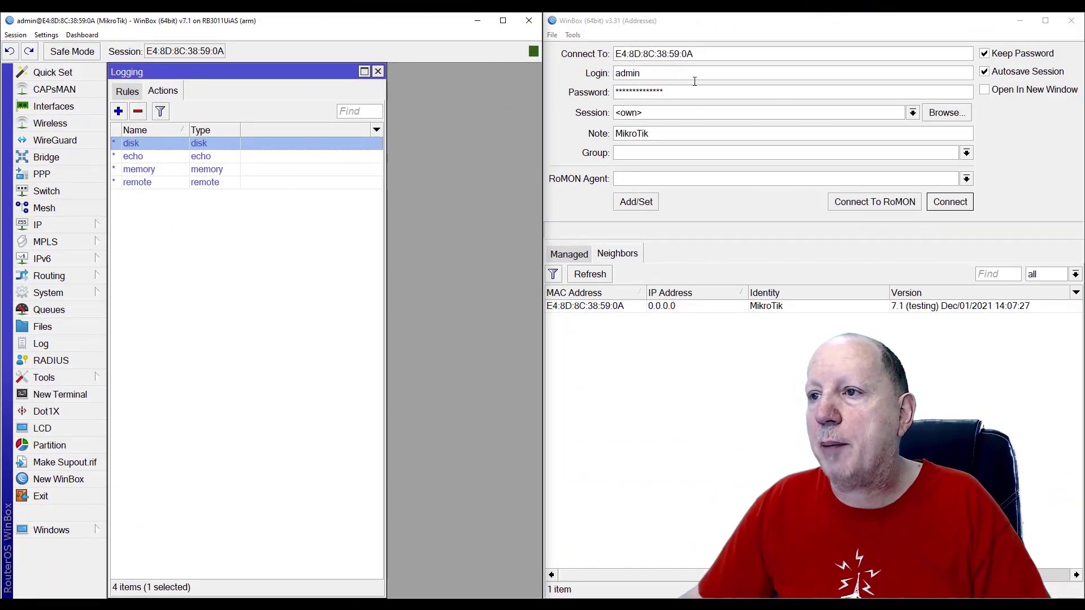
left_click(951, 202)
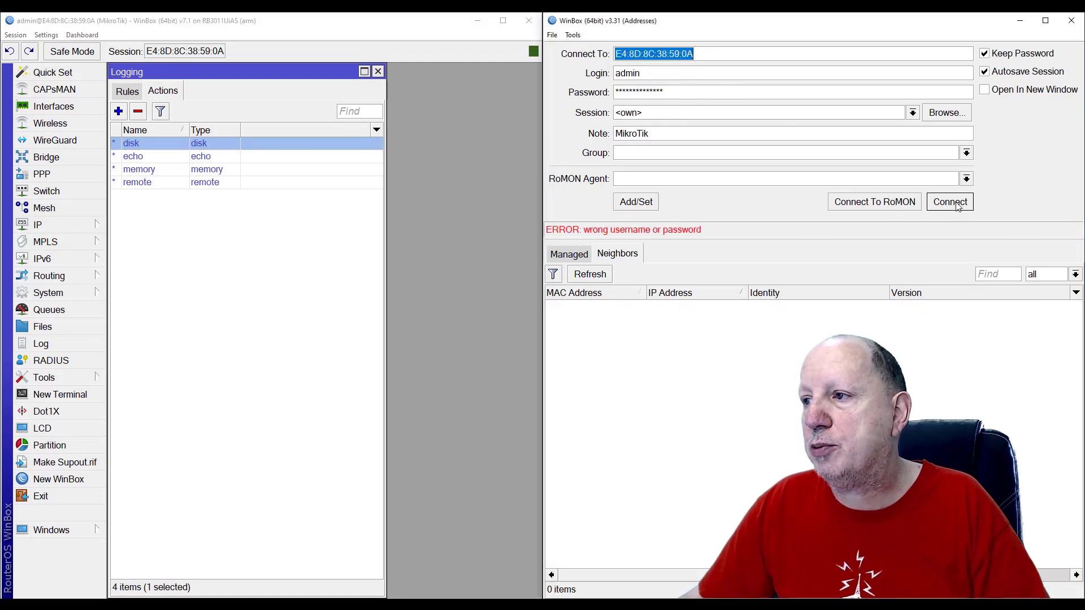
left_click(951, 202)
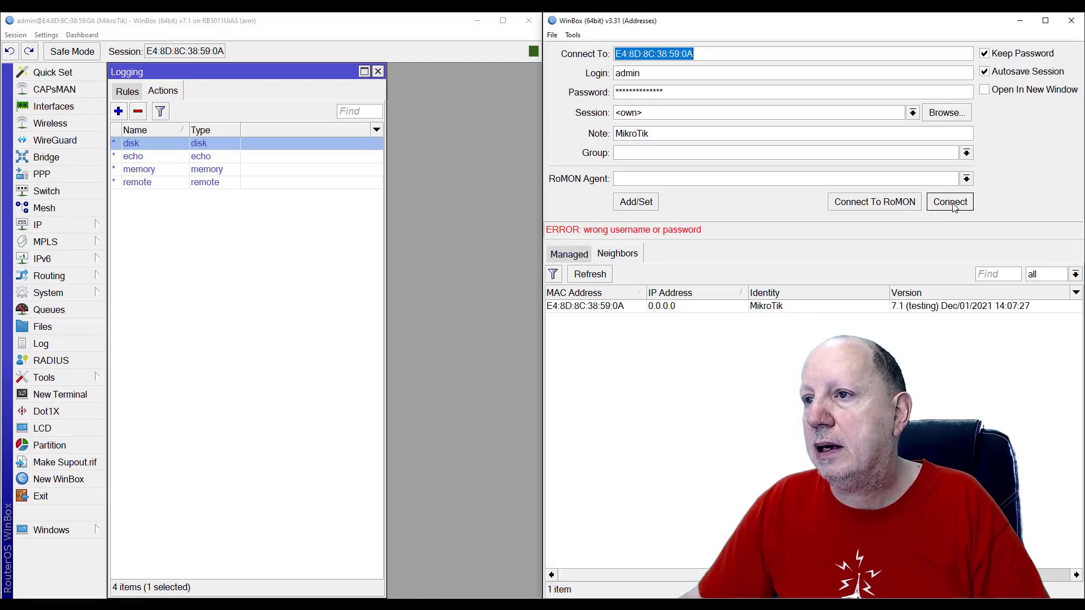
left_click(953, 202)
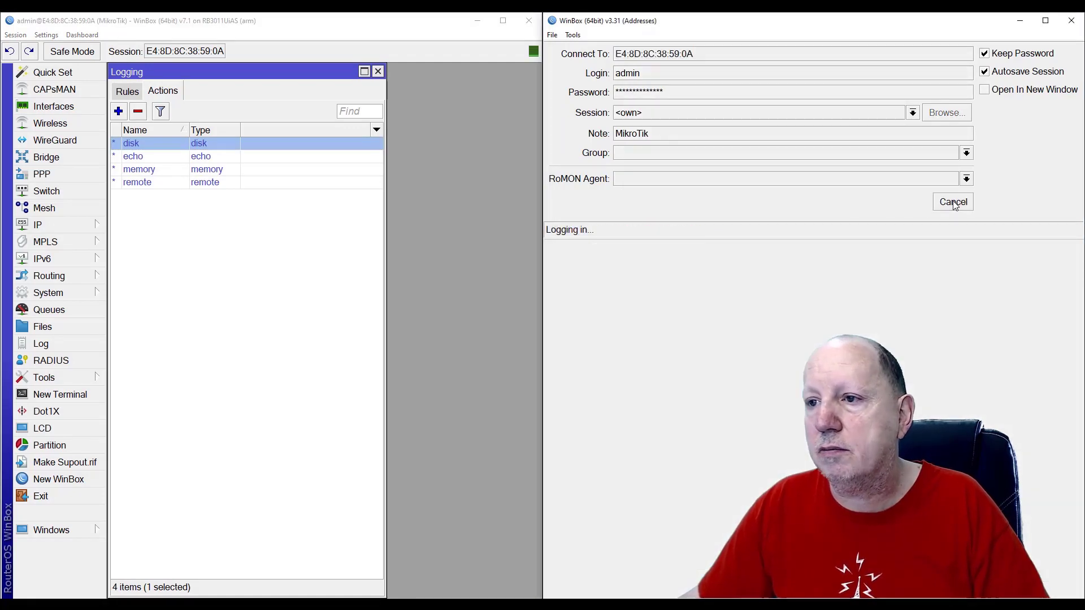
left_click(951, 202)
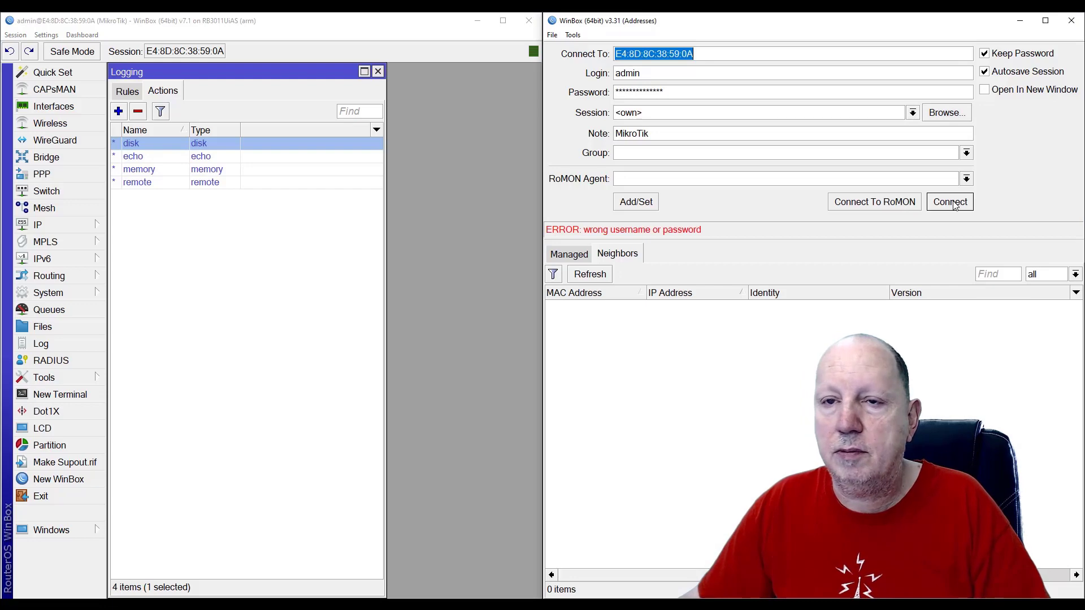
Check the router's log for the login attempts and inspect the log.0.txt files in internal storage and on disk4
left_click(41, 344)
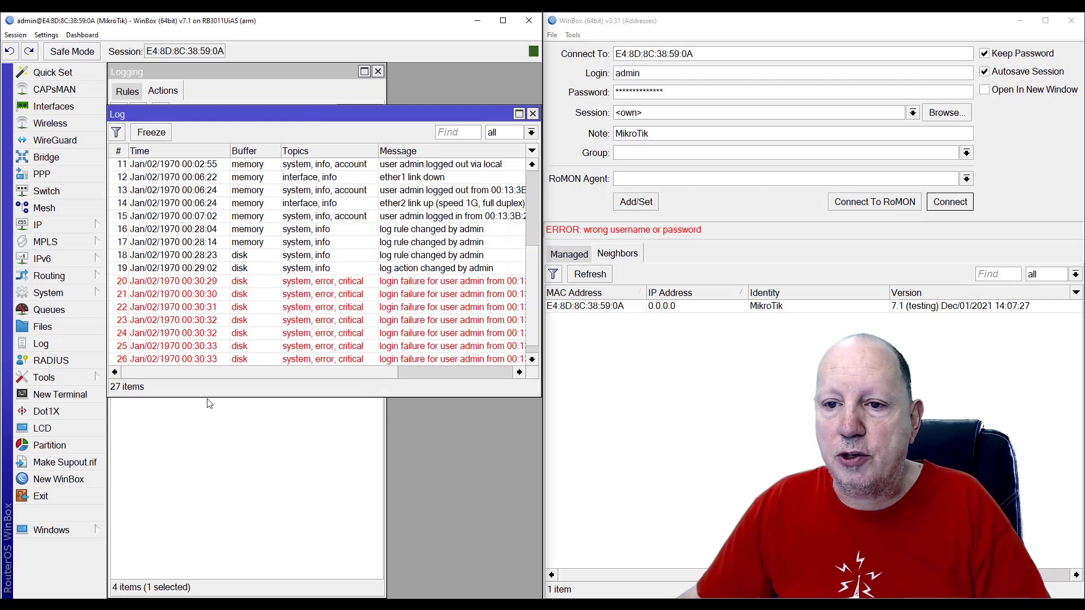
left_click_drag(209, 396, 219, 509)
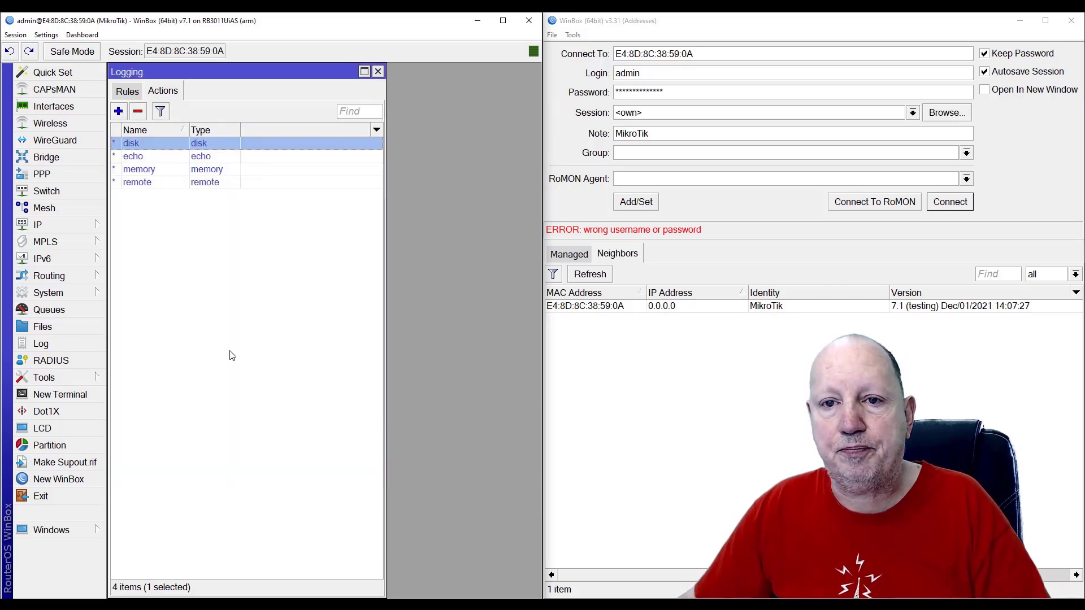
left_click(48, 329)
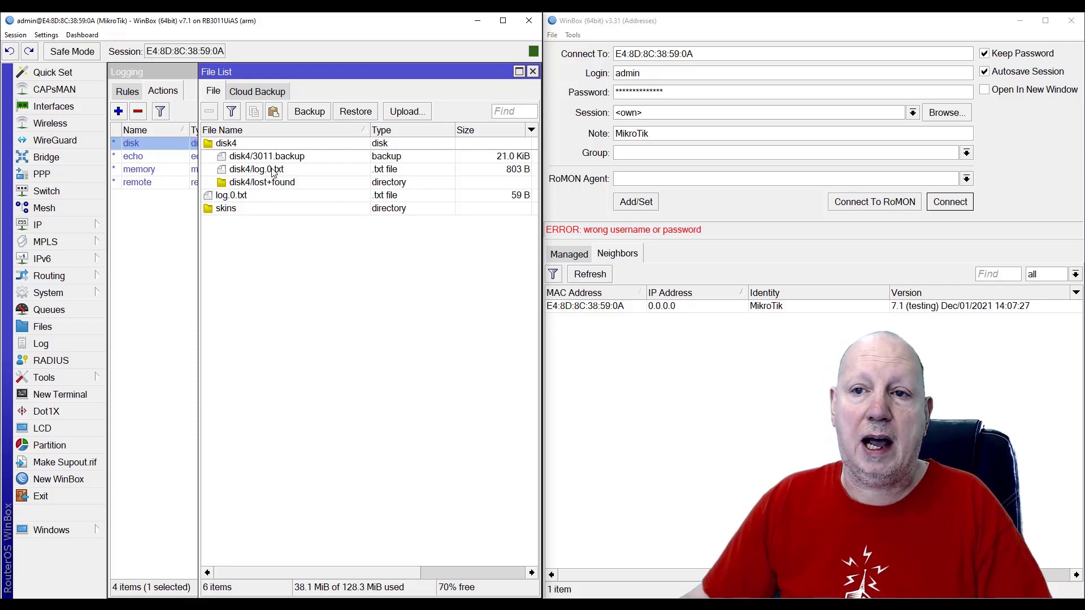
left_click(226, 198)
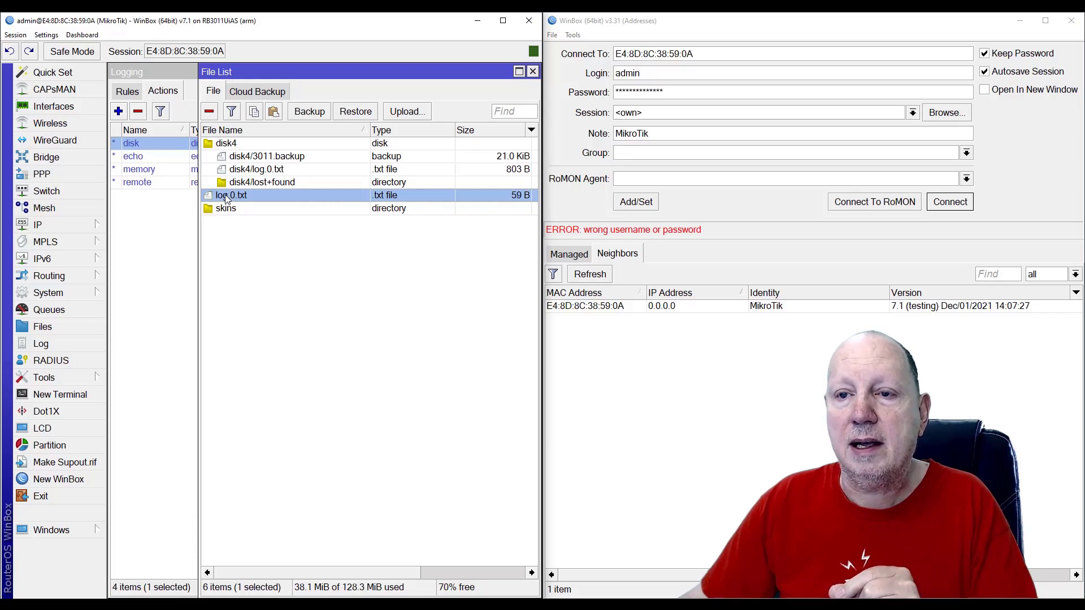
left_click(282, 170)
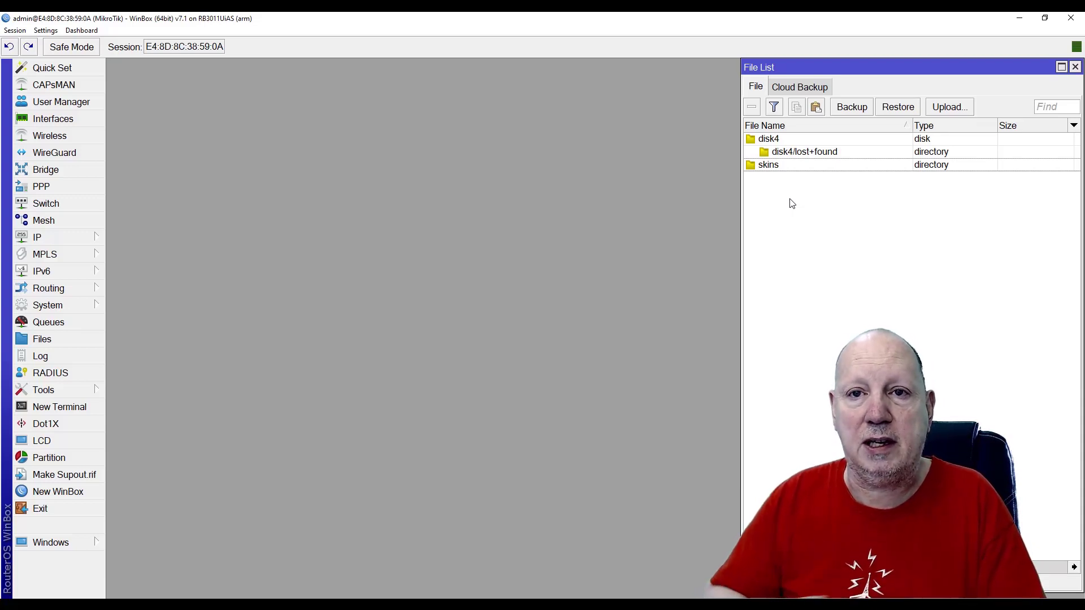
Open the User Manager's database settings, arranging the windows so they stay clear of the file list
left_click(76, 105)
left_click_drag(605, 184, 479, 74)
left_click_drag(829, 199, 737, 233)
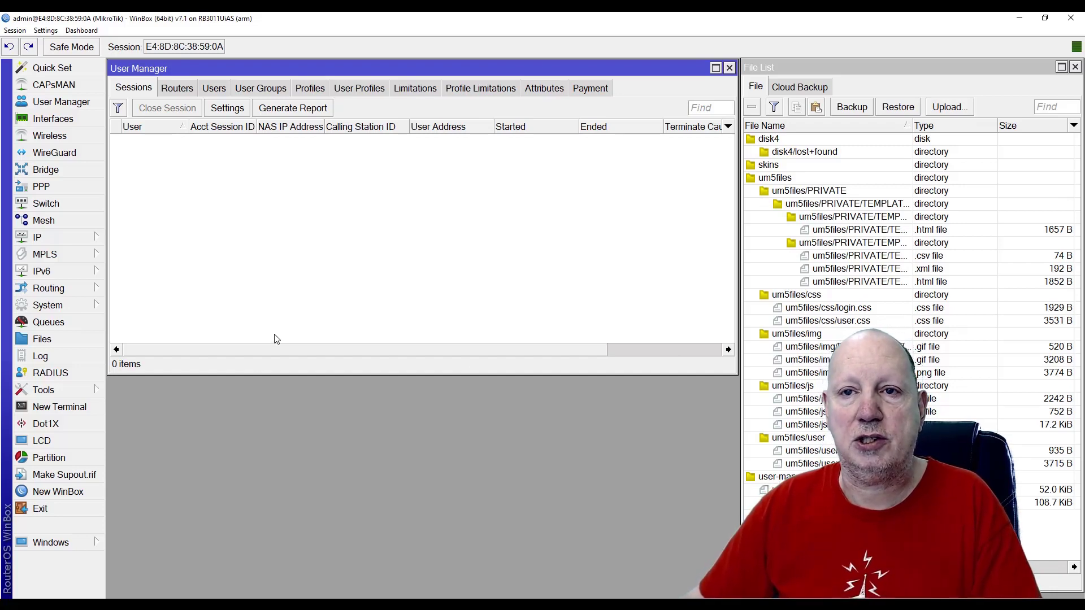
left_click(226, 109)
left_click_drag(548, 261, 194, 150)
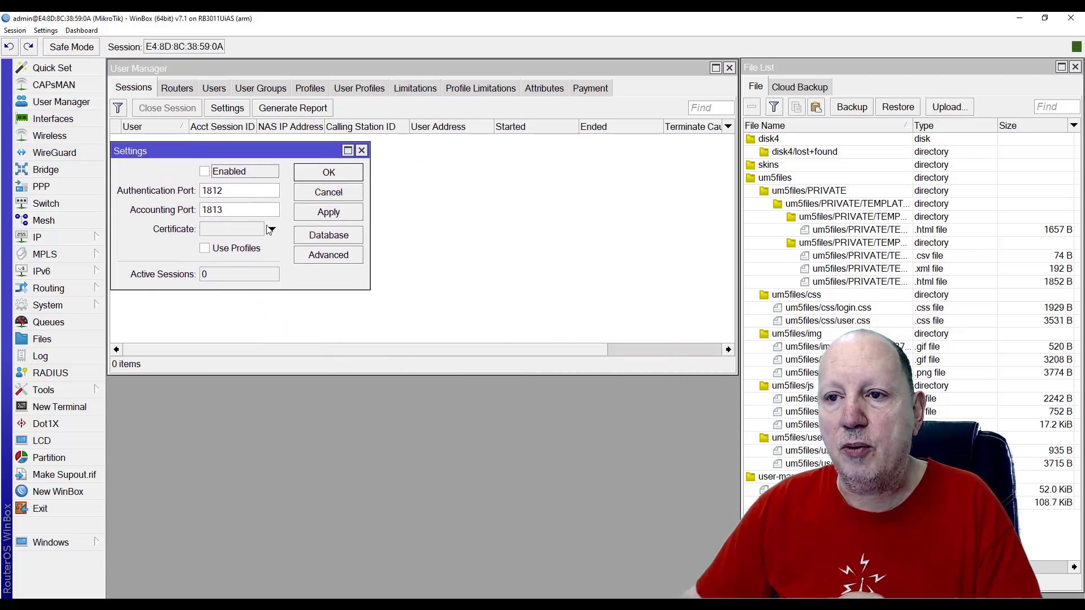
left_click(334, 242)
left_click_drag(573, 244, 287, 192)
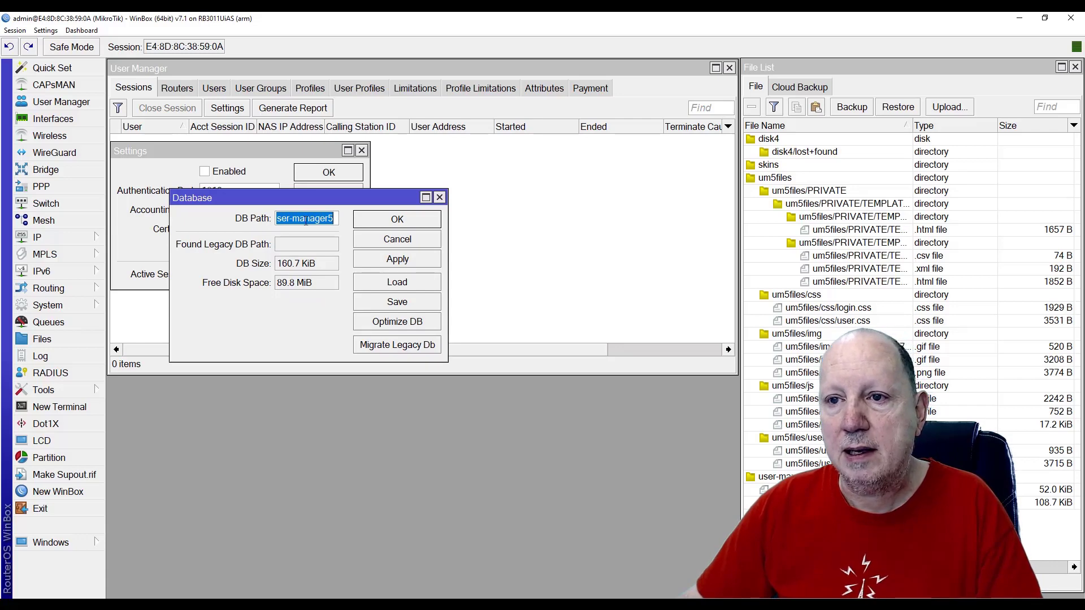
Set the User Manager database path to disk4/user-manager5 and apply it to move the database to the USB storage
left_click(334, 218)
left_click_drag(335, 218, 269, 216)
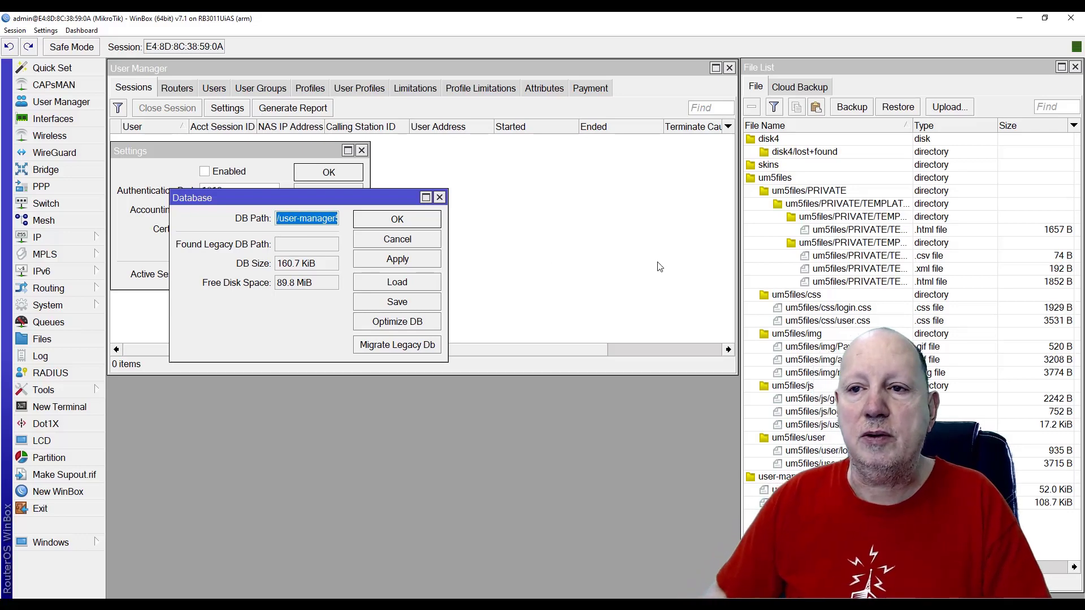
key("Left")
type("disk")
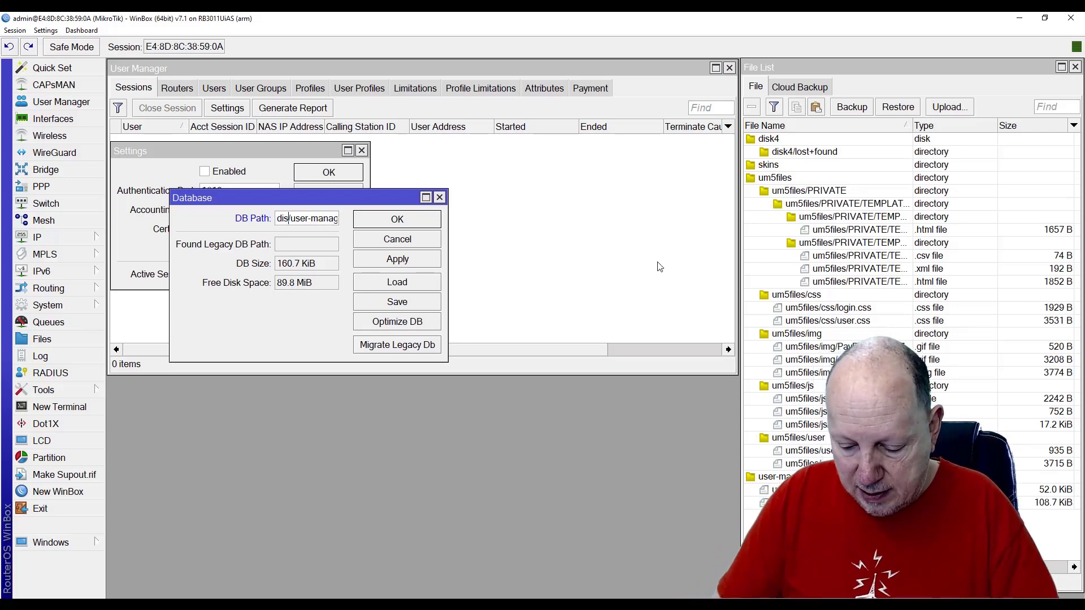
type("4")
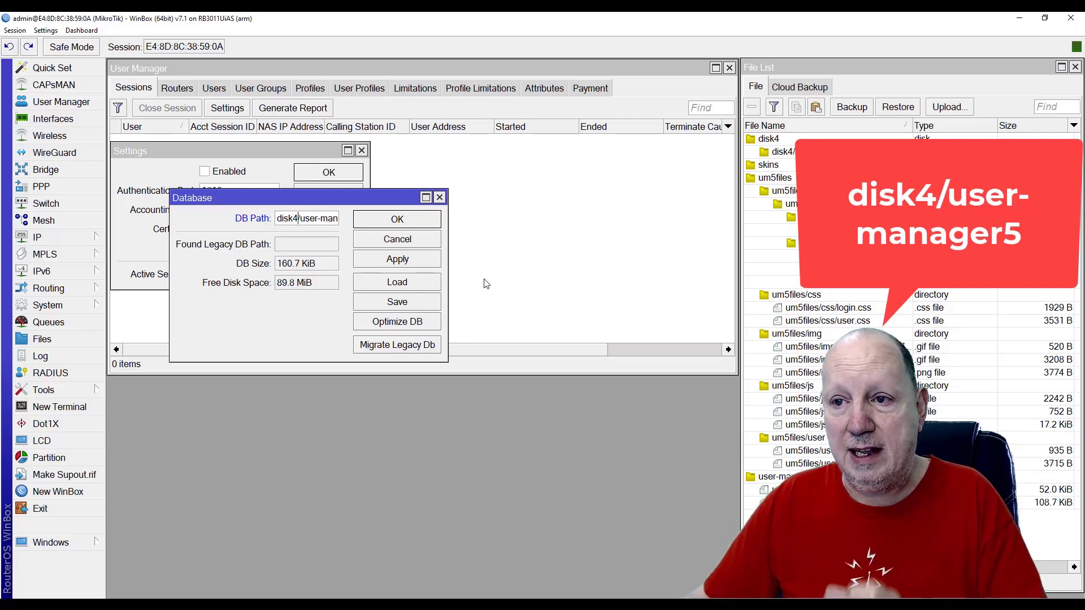
left_click(406, 261)
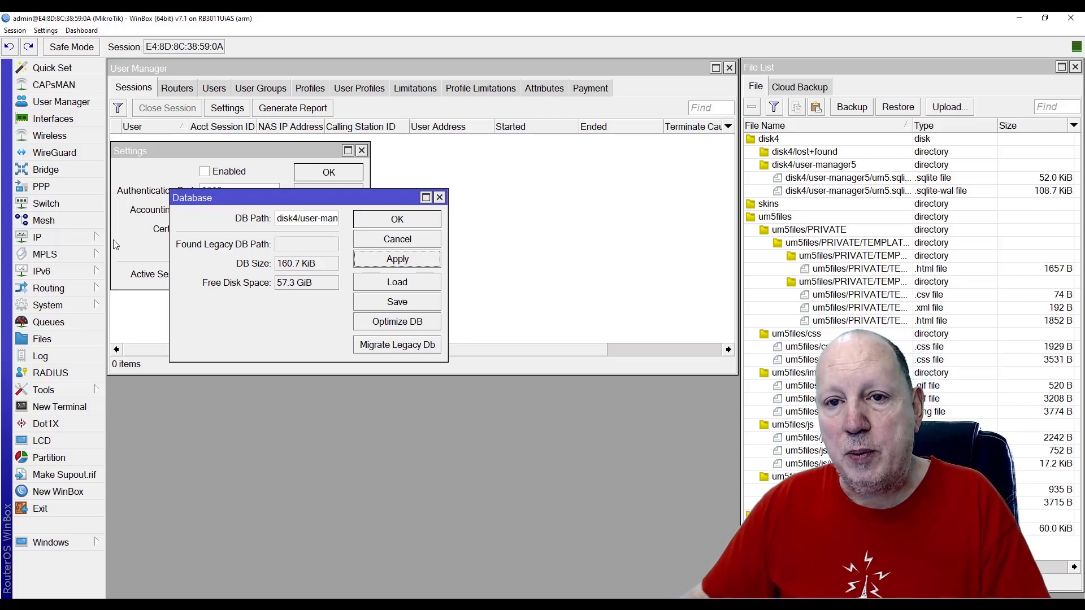
In the web proxy settings, turn on caching on disk and set the cache path to disk4/web-proxy
left_click(89, 240)
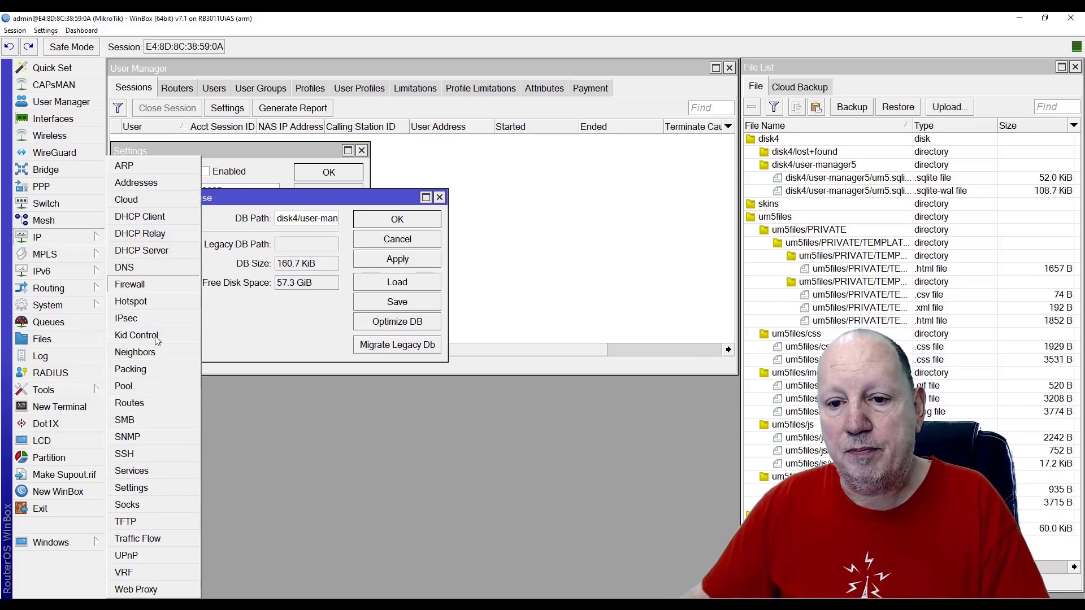
left_click(135, 589)
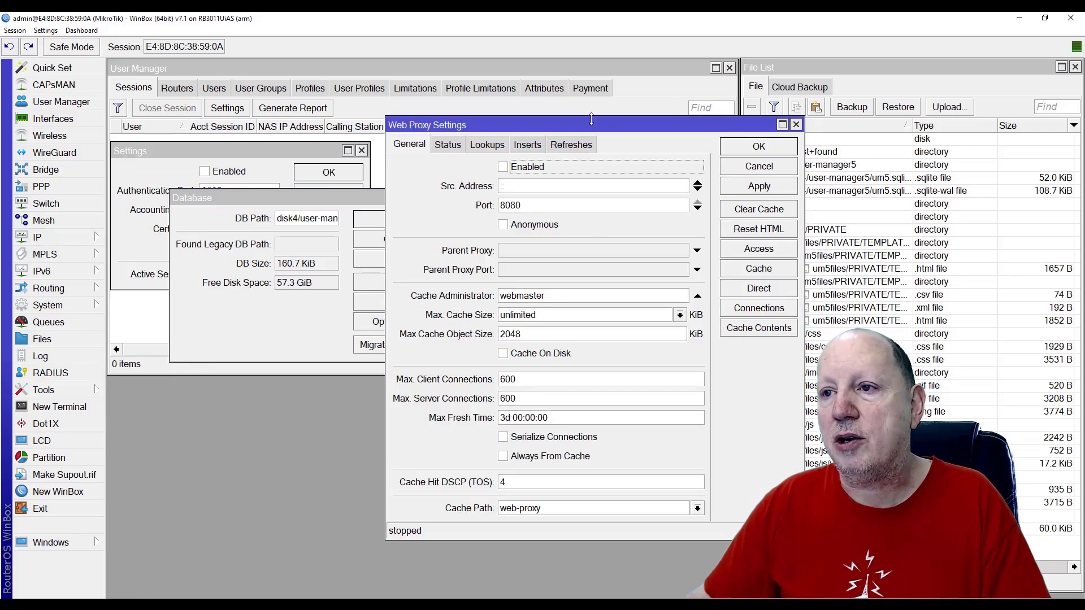
left_click_drag(591, 129, 333, 92)
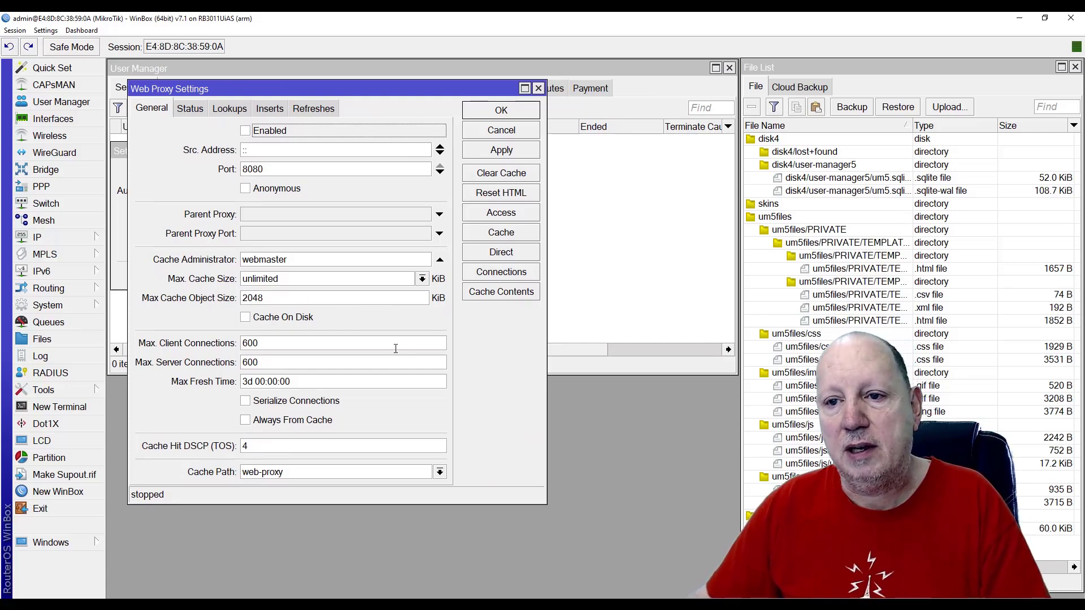
left_click(245, 320)
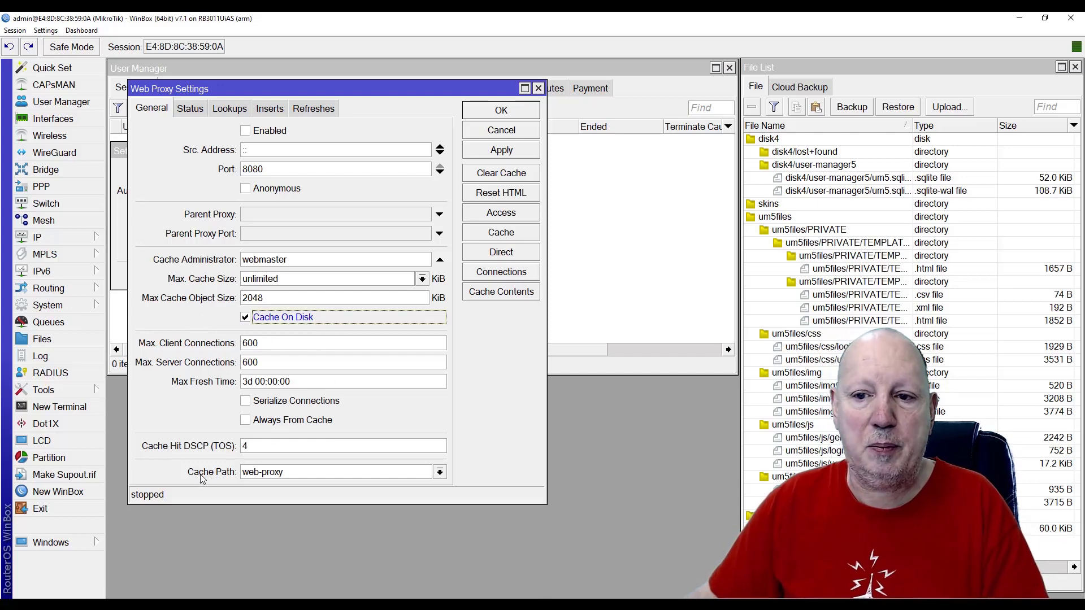
left_click(245, 471)
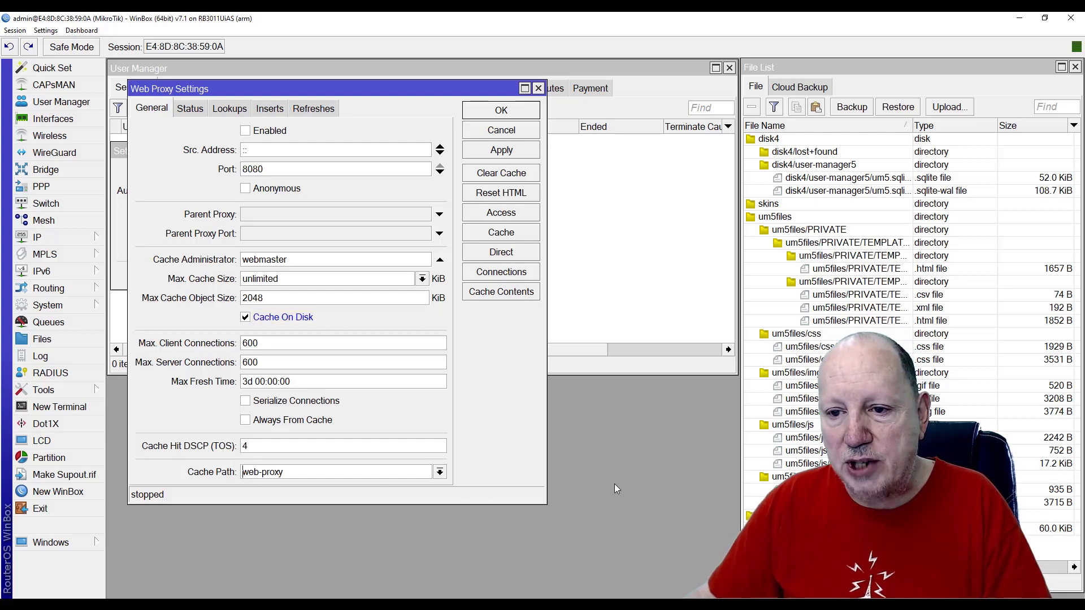
type("disk4")
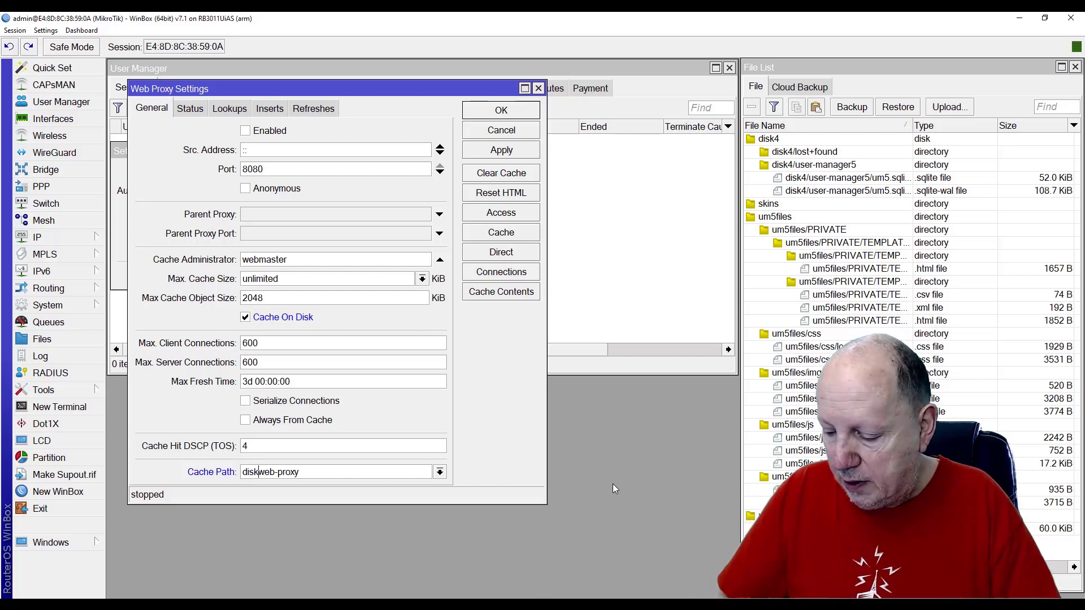
type("/")
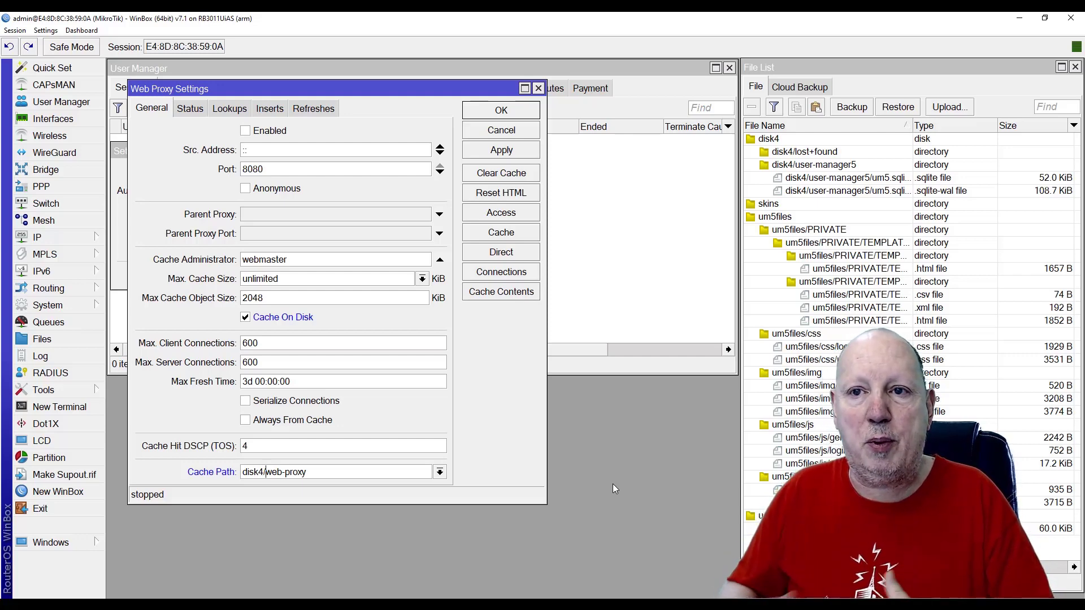
Enable the web proxy, apply and close its settings, and select the disk4/web-proxy store in the file list
left_click(245, 130)
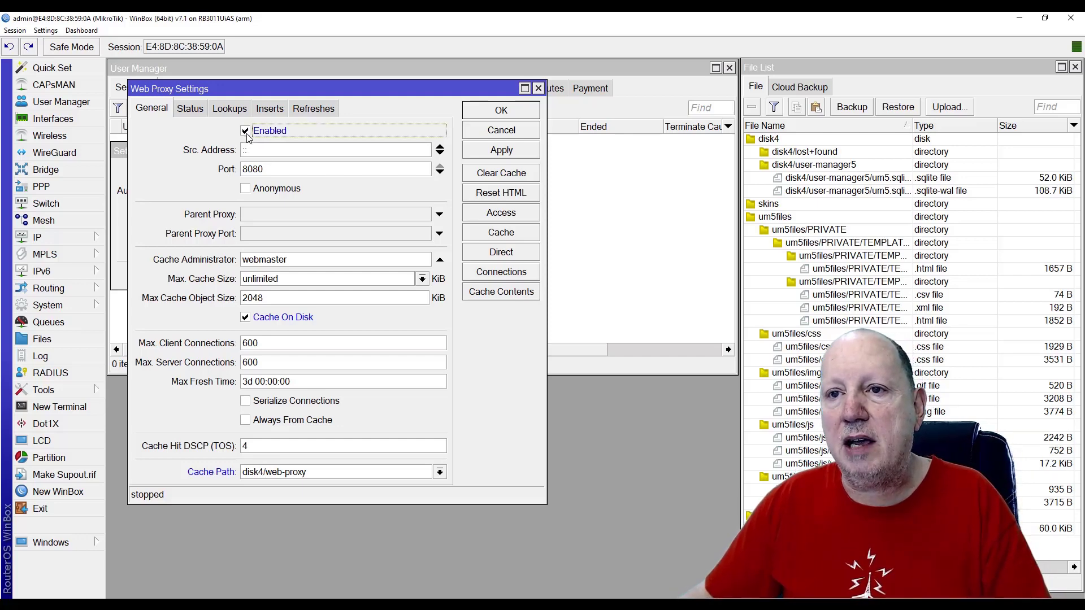
left_click(525, 152)
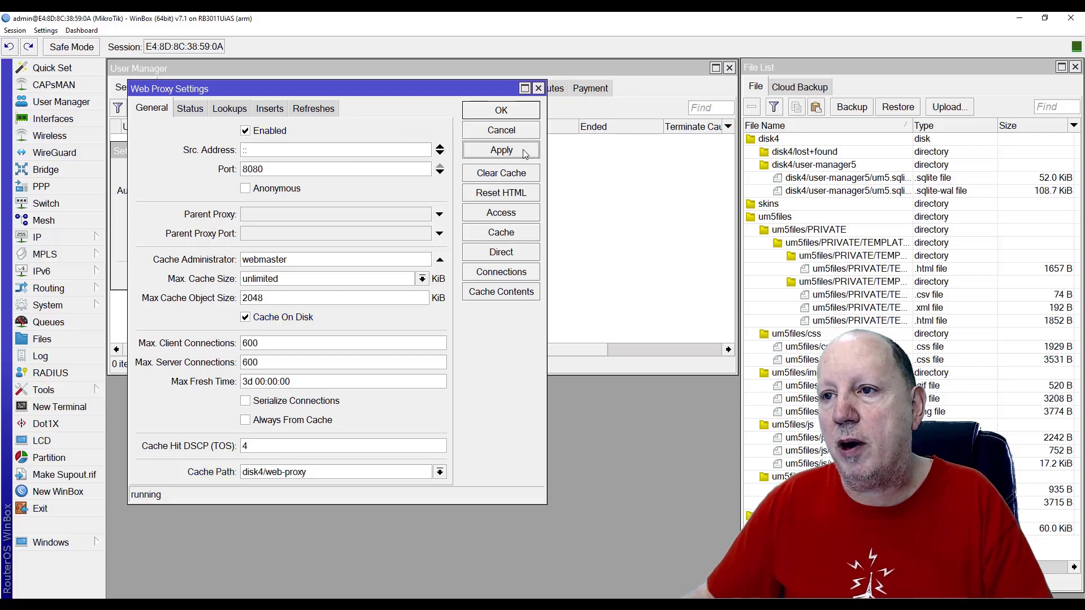
left_click(511, 111)
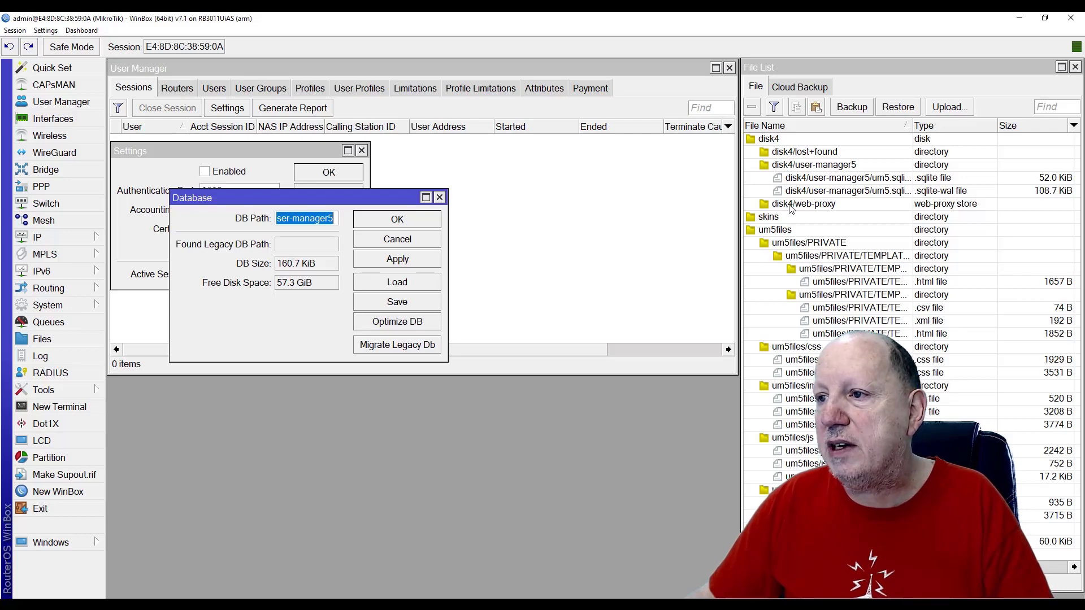
left_click(822, 210)
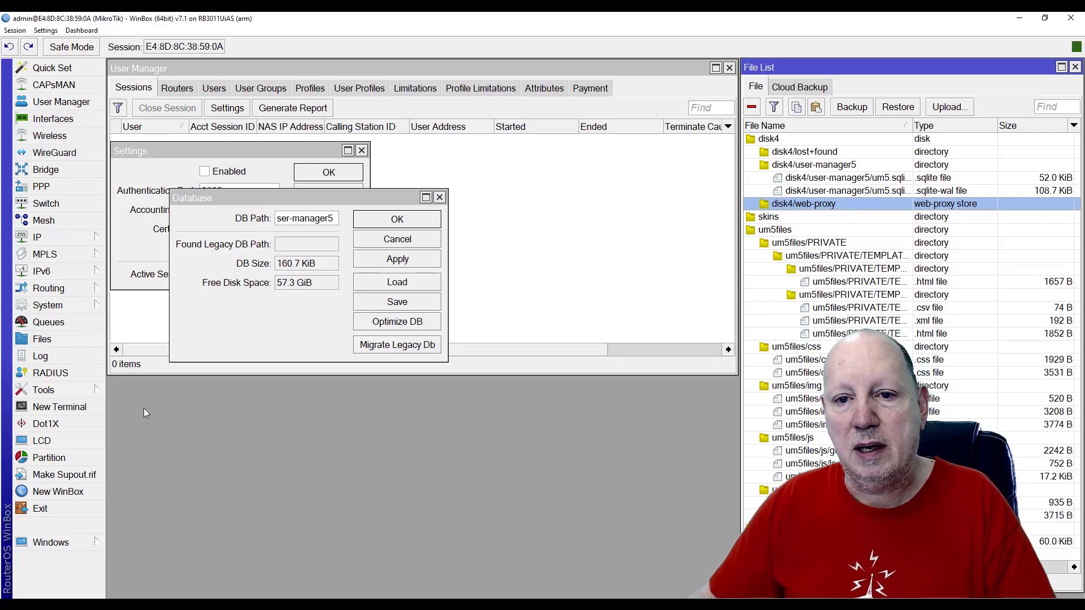
Reopen the web proxy settings
left_click(37, 237)
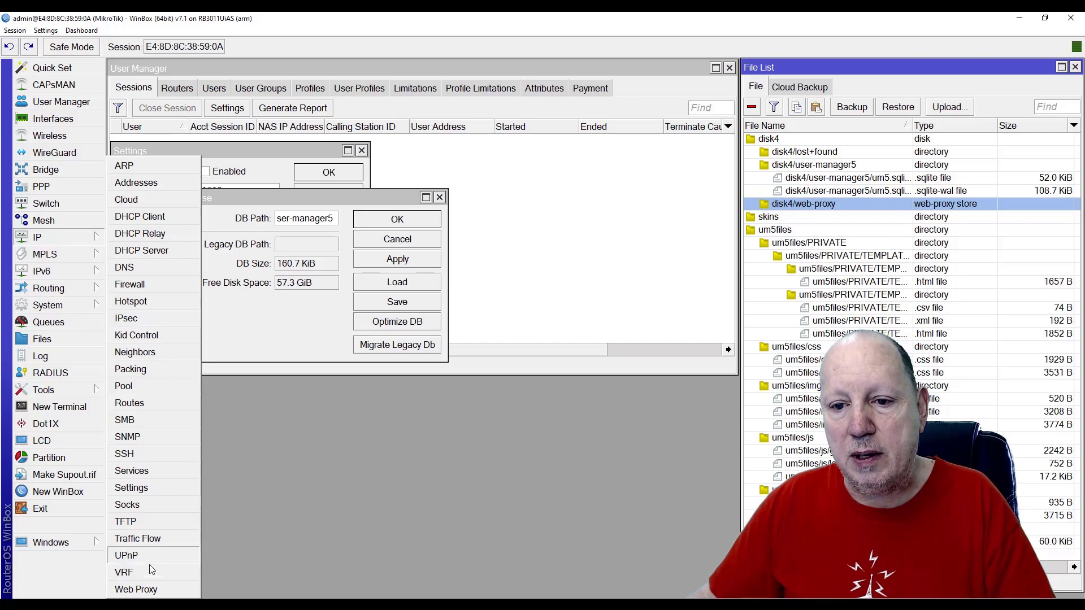
left_click(136, 589)
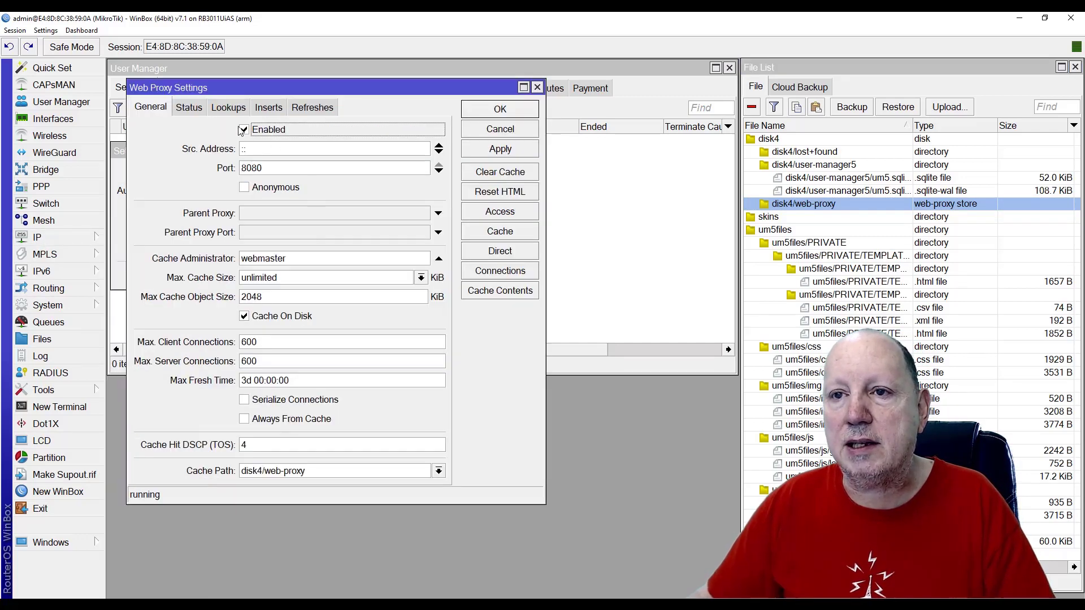